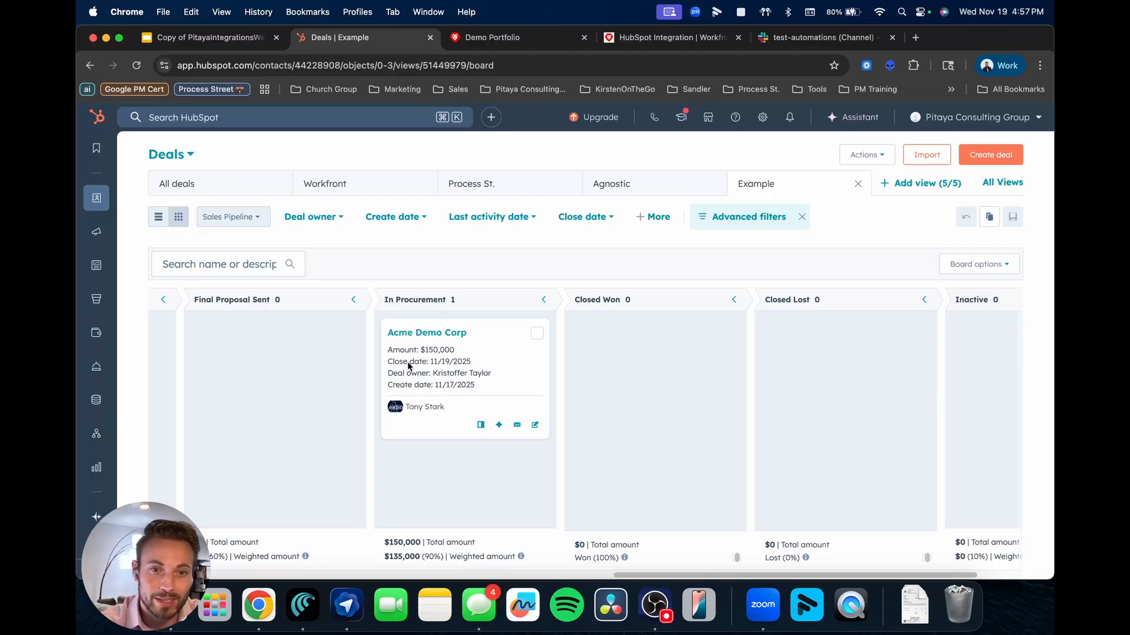
# Drag the Acme Demo Corp deal from In Procurement to Closed Won and open its record.
pyautogui.click(490, 356)
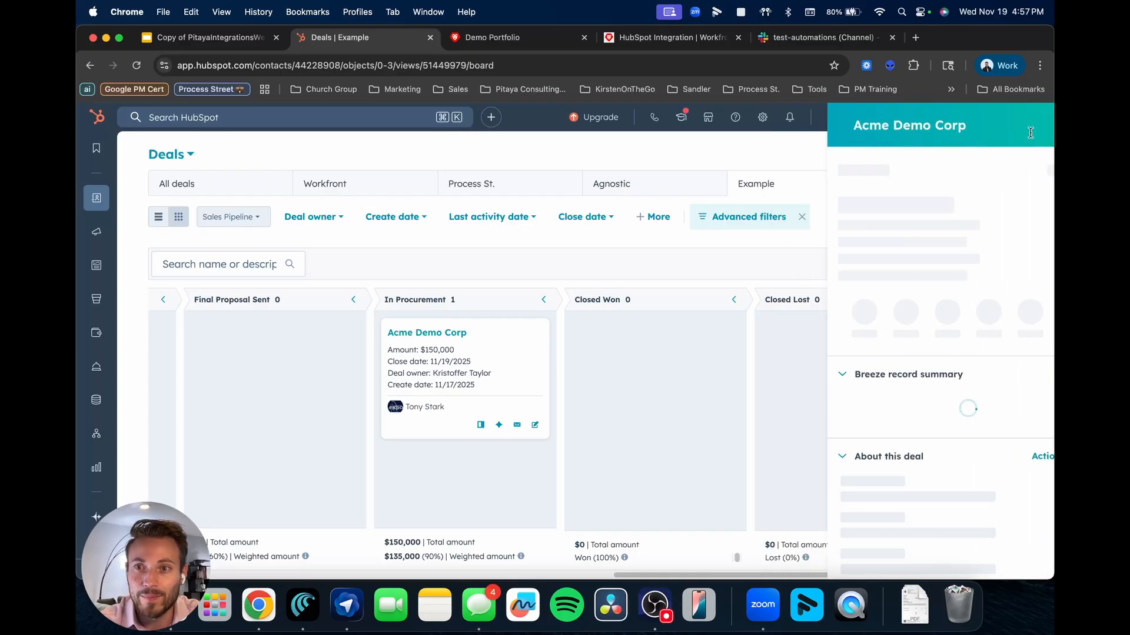
pyautogui.click(1032, 124)
pyautogui.moveTo(481, 356); pyautogui.dragTo(659, 355)
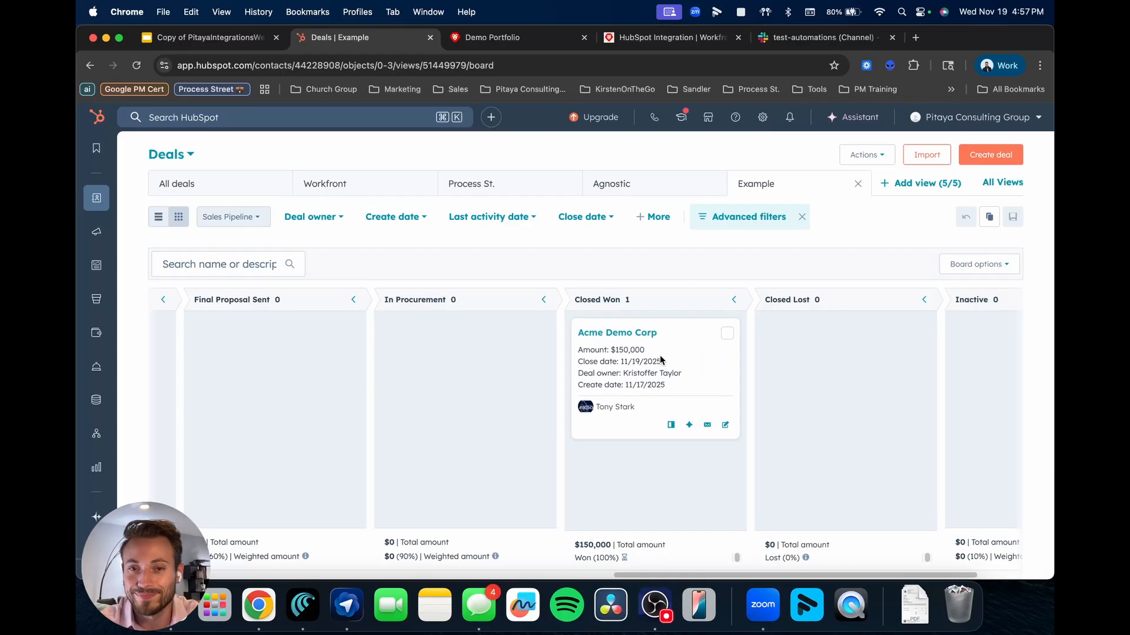
pyautogui.click(632, 333)
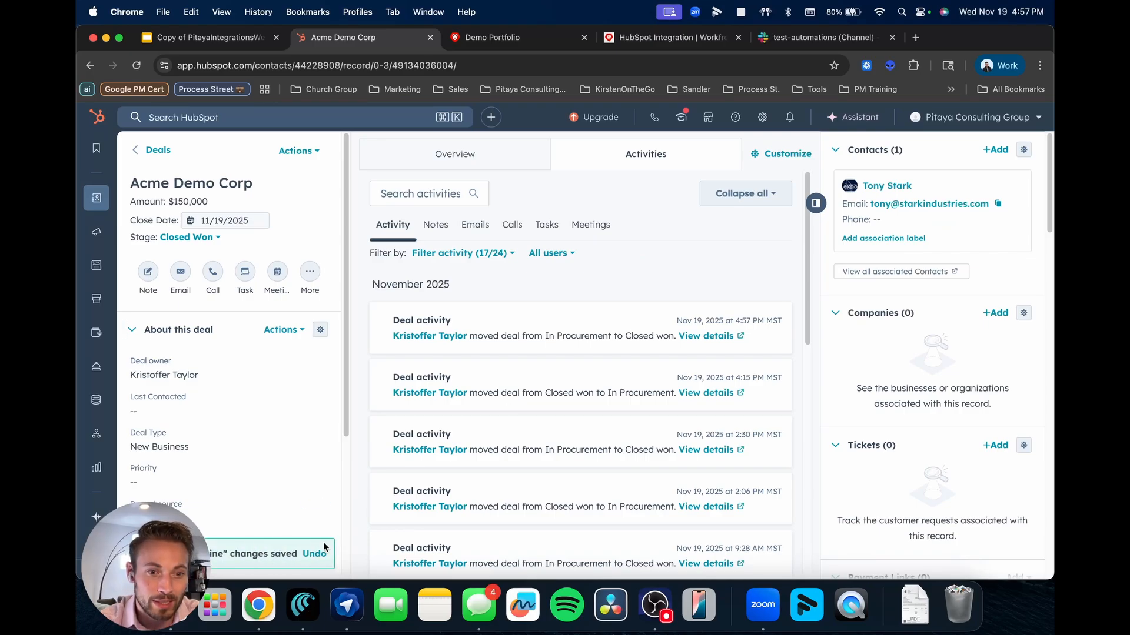
# Set the deal's Business Line to Workfront.
pyautogui.scroll(-2, 206, 494)
pyautogui.click(174, 485)
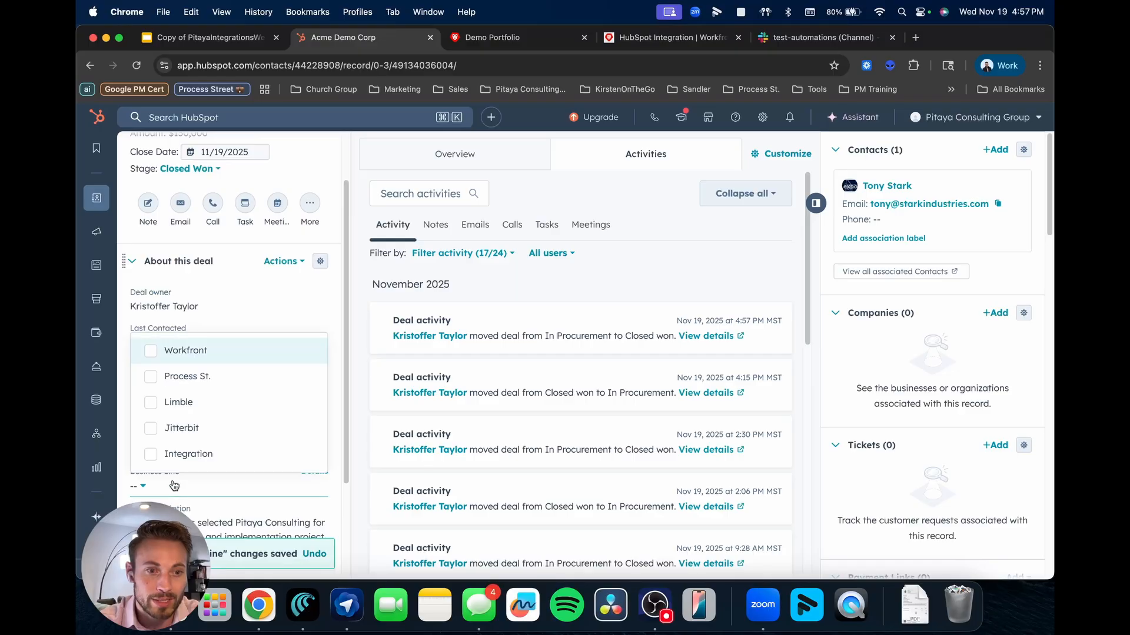
pyautogui.click(154, 352)
pyautogui.click(364, 504)
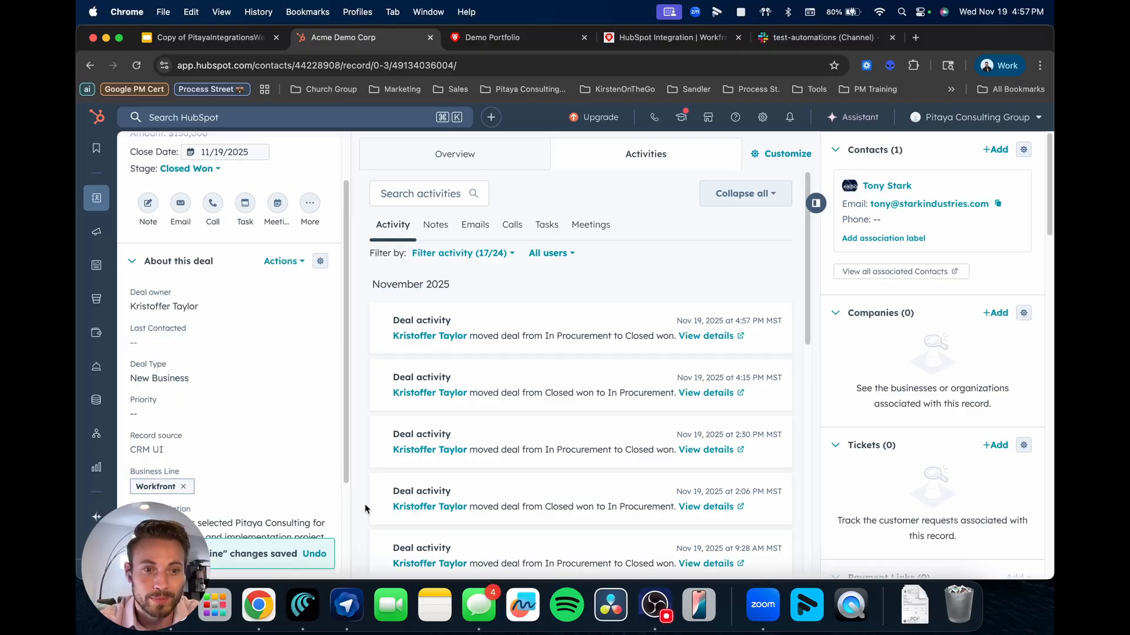
# Scroll through the deal record to read the Workfront and Process Street onboarding description.
pyautogui.scroll(1, 296, 499)
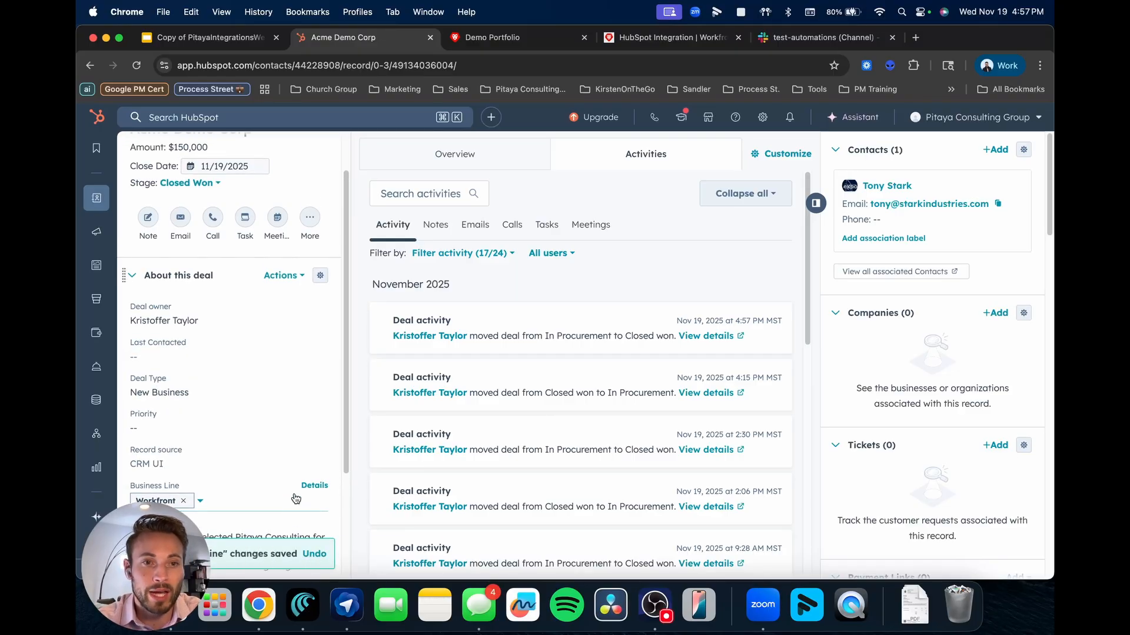
pyautogui.scroll(2, 296, 499)
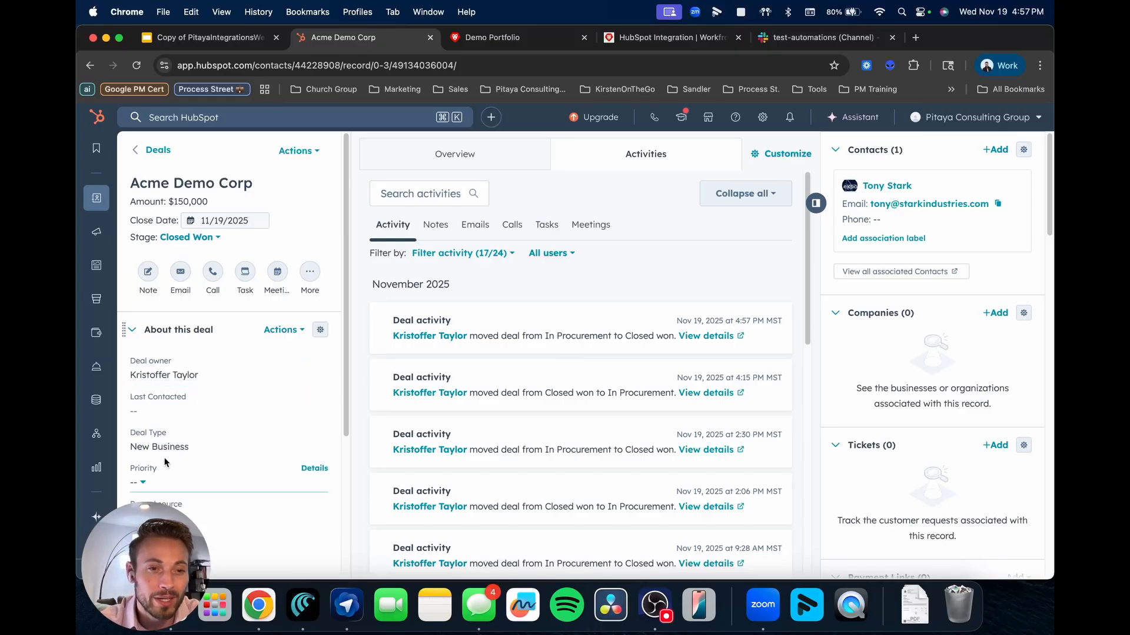
pyautogui.scroll(-2, 192, 457)
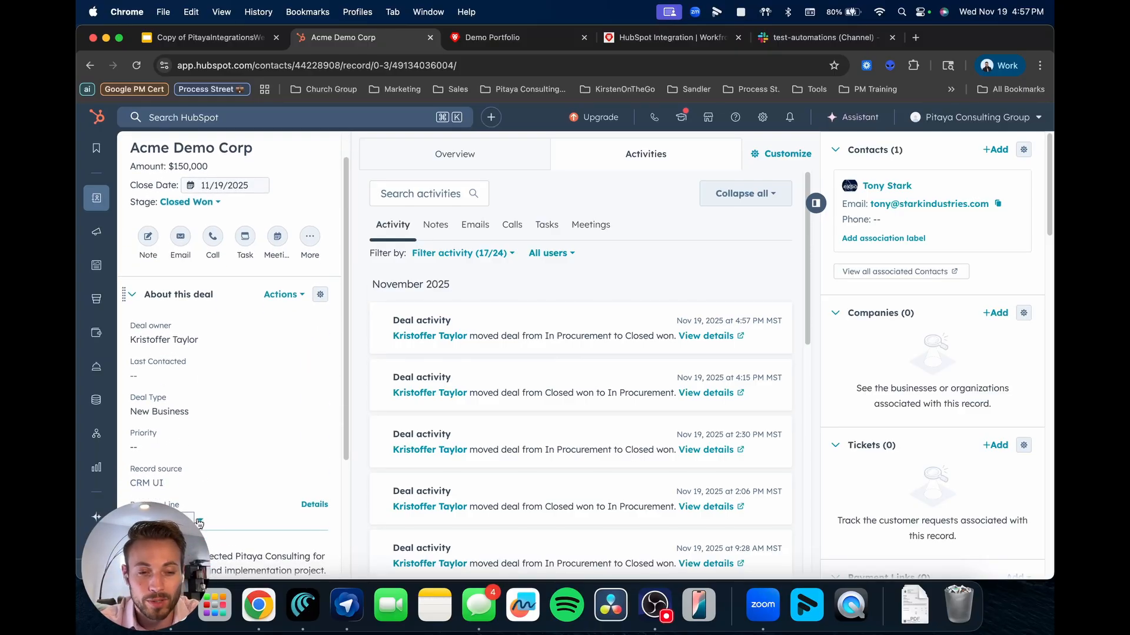
pyautogui.scroll(-3, 200, 523)
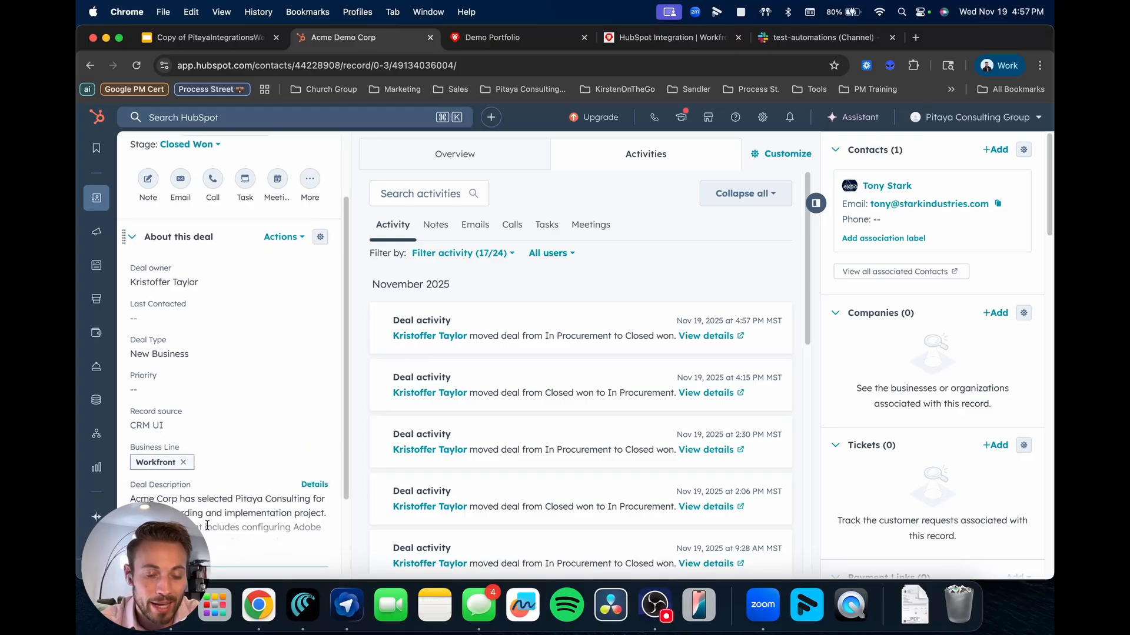
pyautogui.scroll(-4, 207, 525)
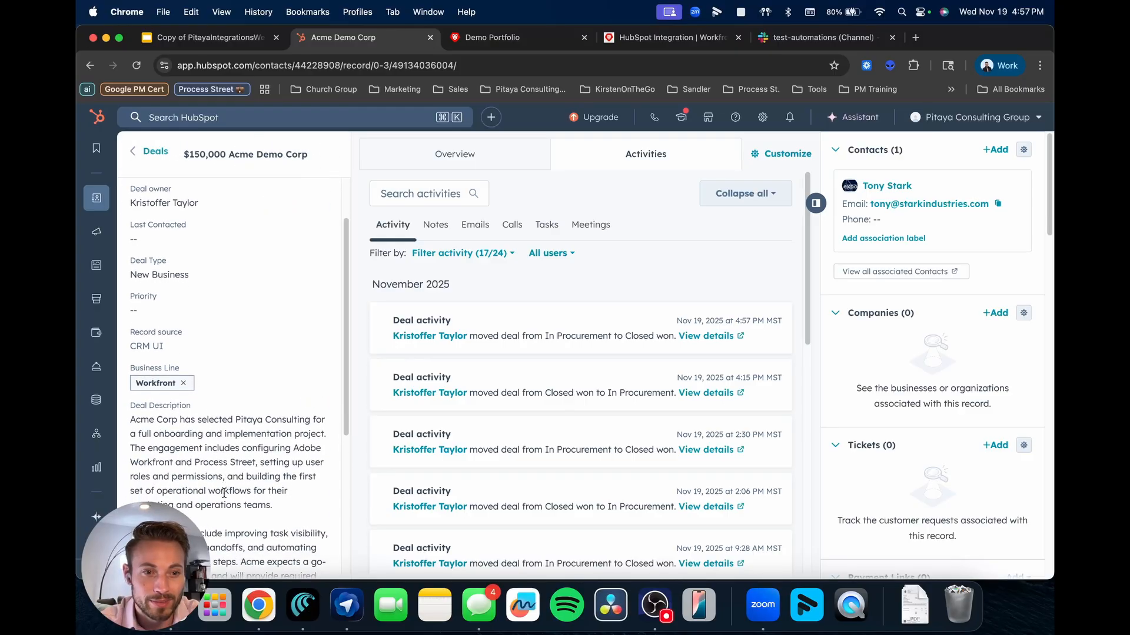
pyautogui.scroll(-2, 223, 493)
pyautogui.scroll(-2, 212, 429)
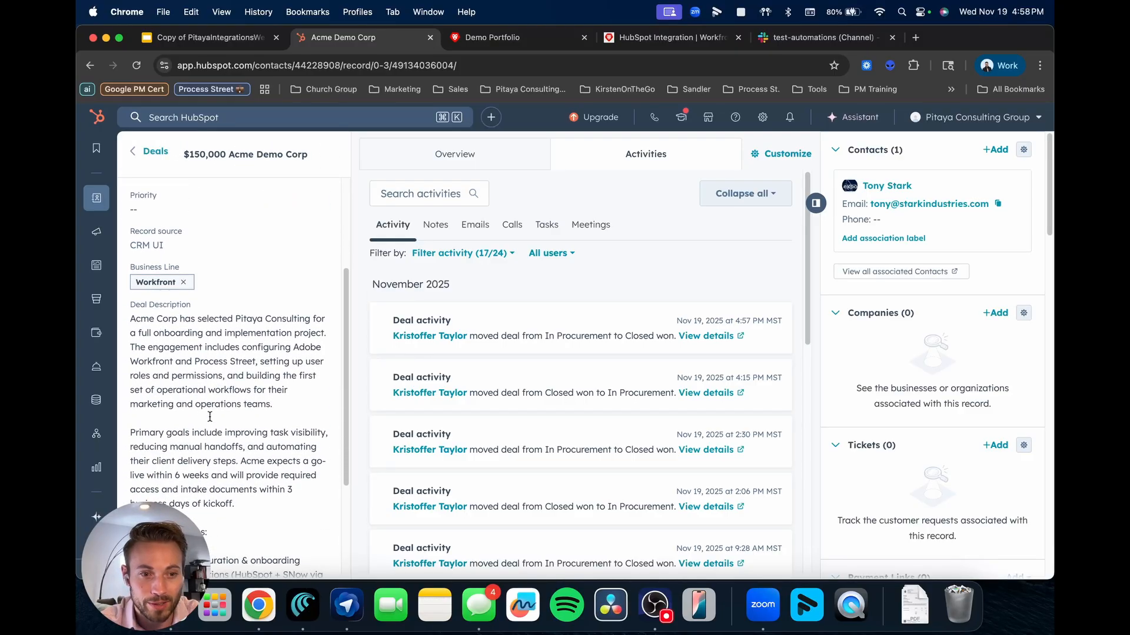
pyautogui.scroll(-3, 210, 423)
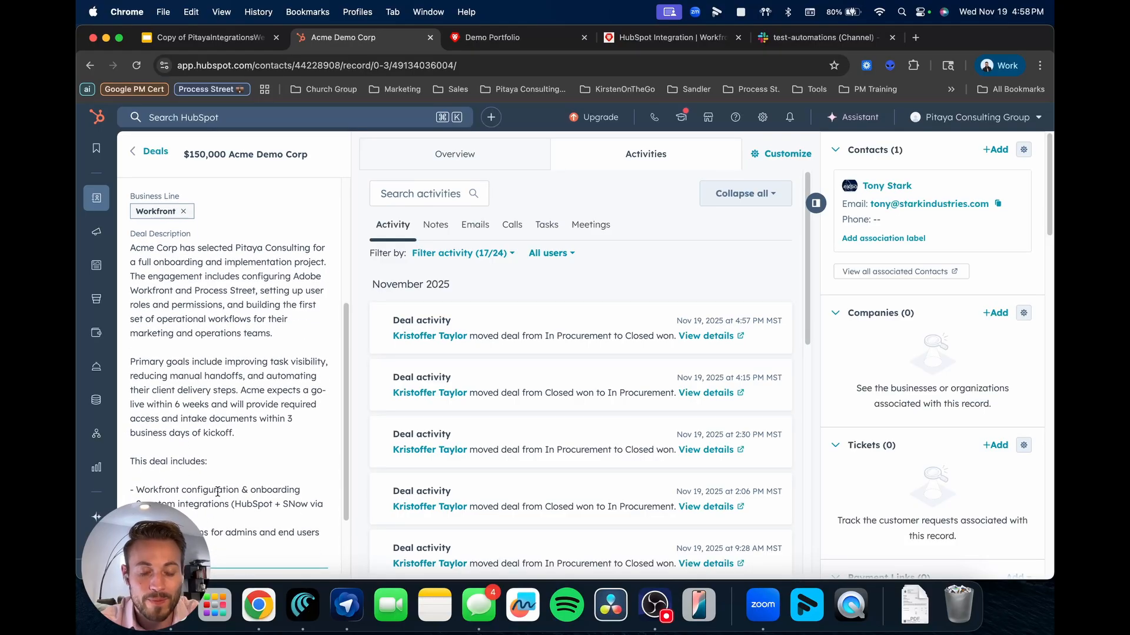
pyautogui.scroll(10, 217, 491)
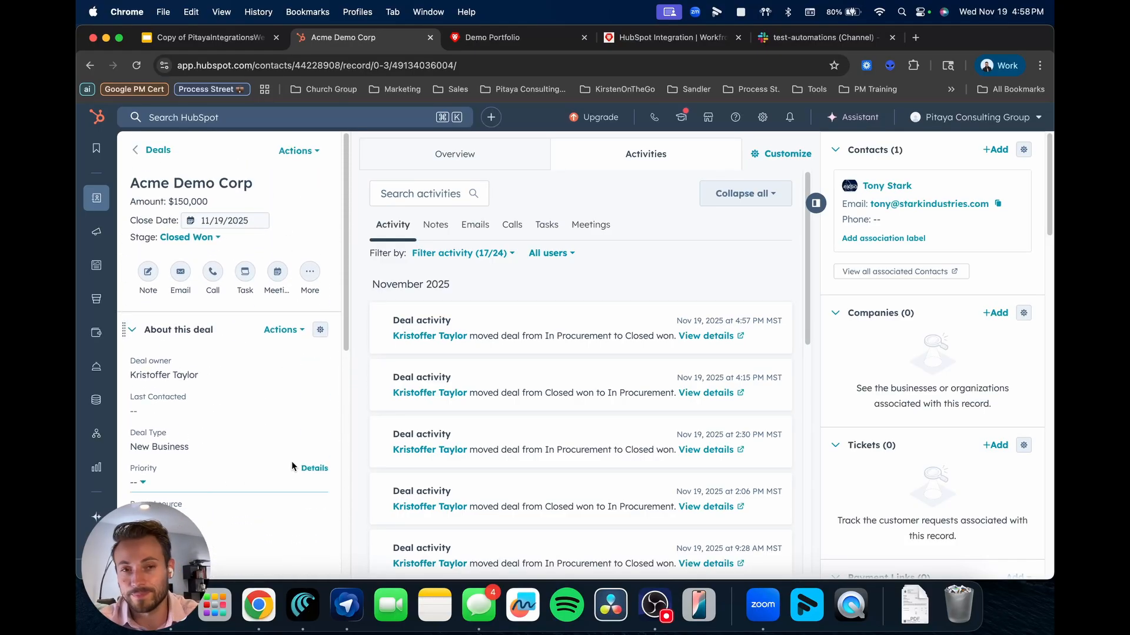
# Reload the Demo Portfolio programs, showing only Client Demo Program, then return to the HubSpot Integration scenario.
pyautogui.click(500, 39)
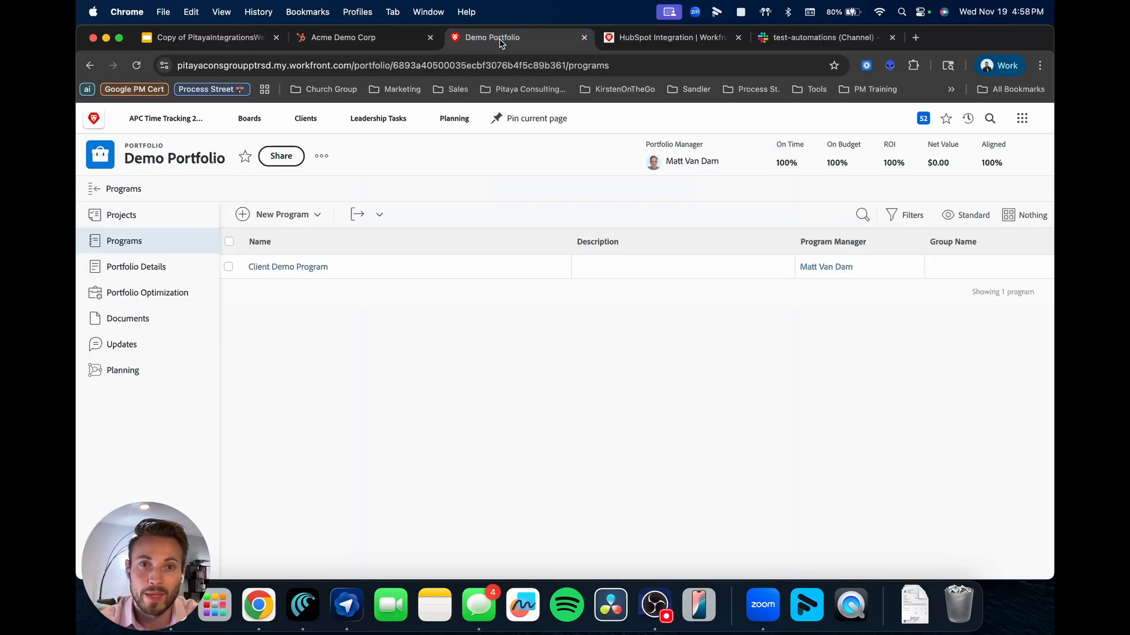
pyautogui.click(134, 69)
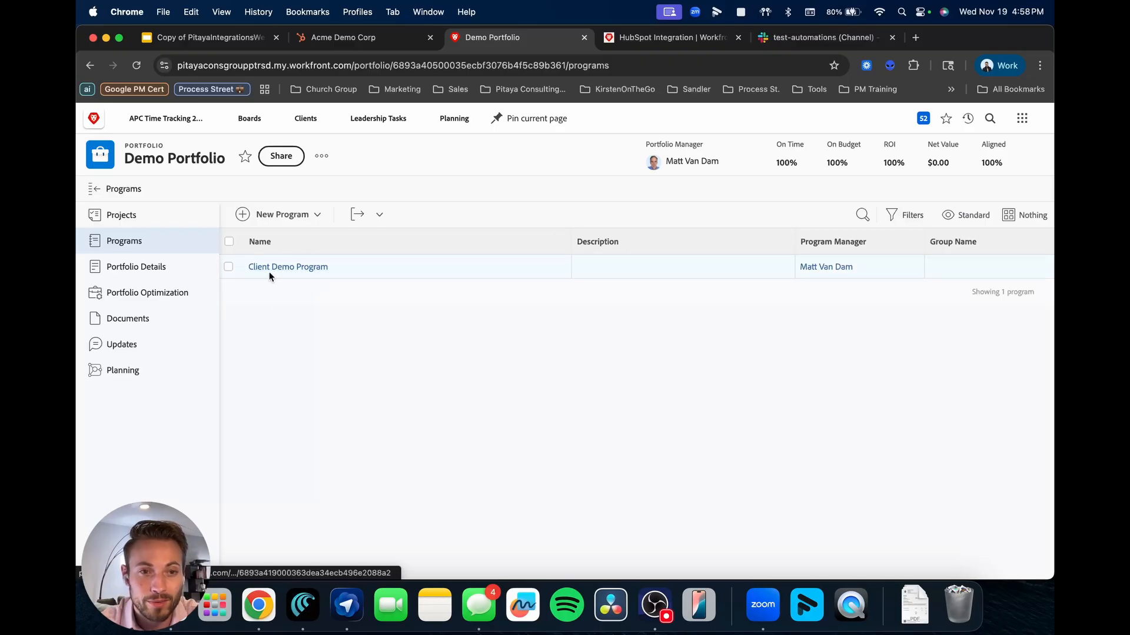
pyautogui.click(643, 40)
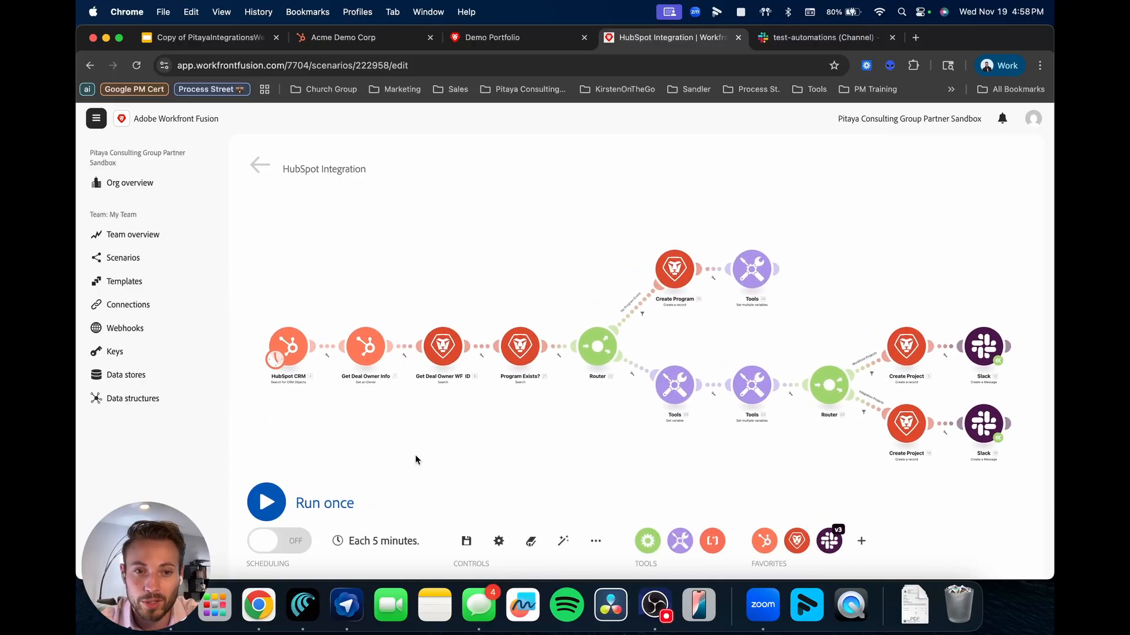
# Run the HubSpot Integration scenario once and wait for the log to report completion.
pyautogui.click(323, 489)
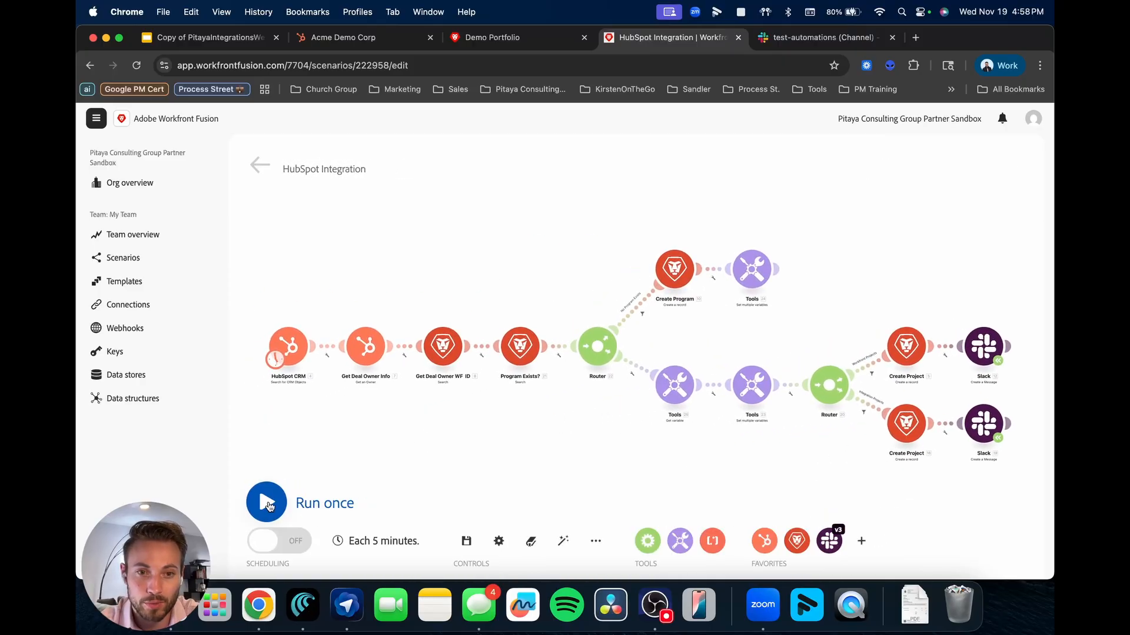
pyautogui.scroll(-2, 451, 414)
pyautogui.moveTo(463, 412); pyautogui.dragTo(467, 377)
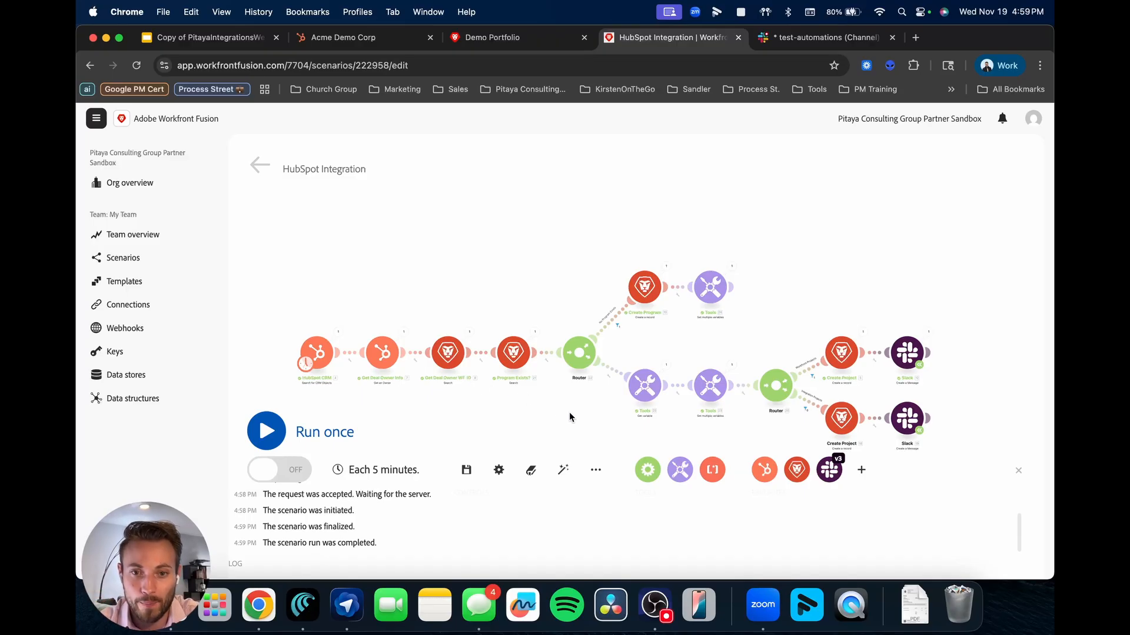
# Pan across the HubSpot Integration scenario, then view the Demo Portfolio programs, now listing Acme Demo Corp.
pyautogui.moveTo(569, 416); pyautogui.dragTo(534, 383)
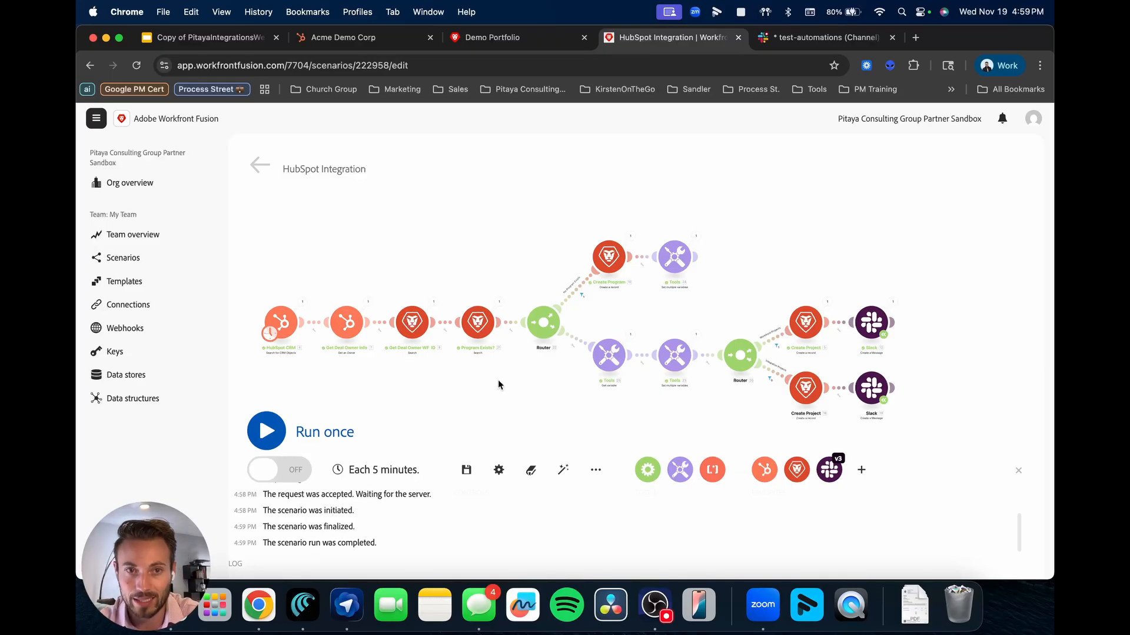
pyautogui.click(353, 38)
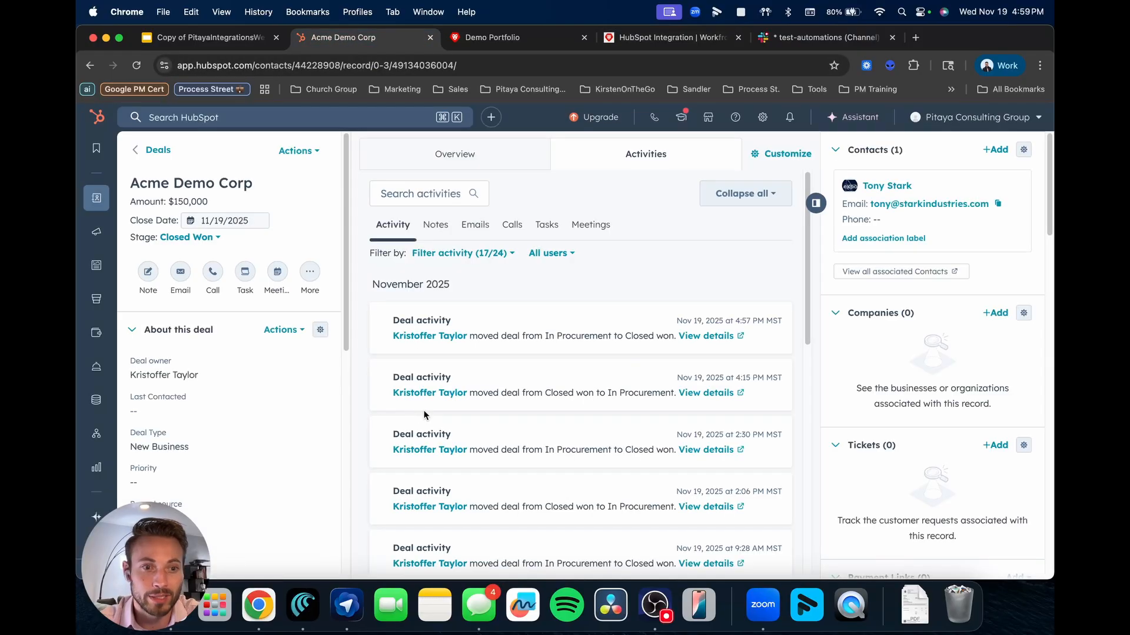
pyautogui.click(647, 39)
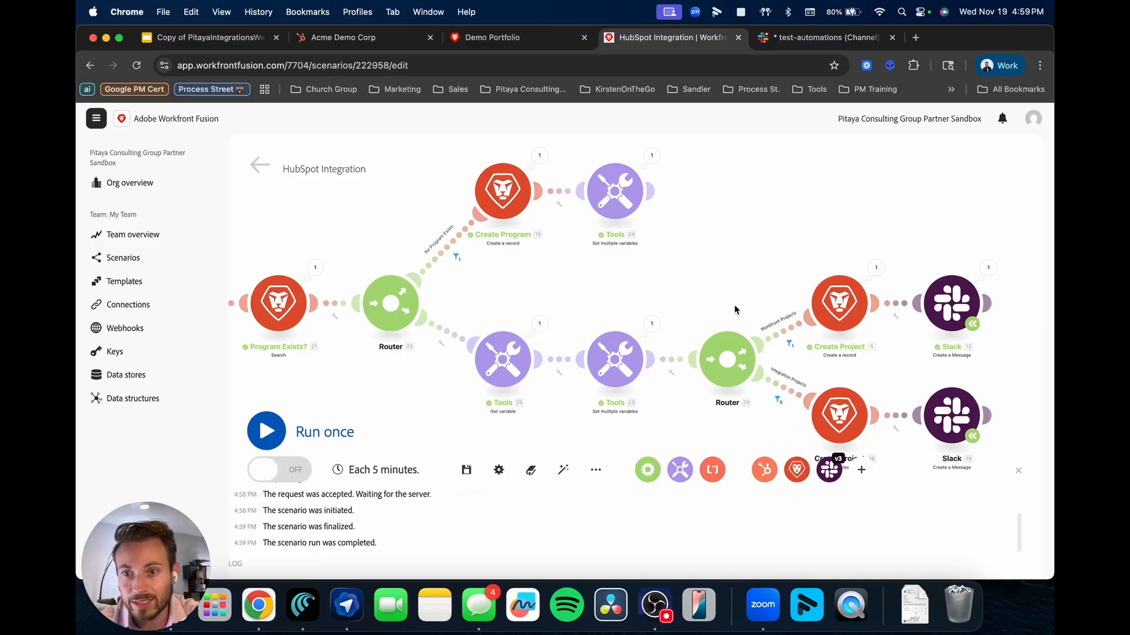
pyautogui.scroll(-2, 731, 306)
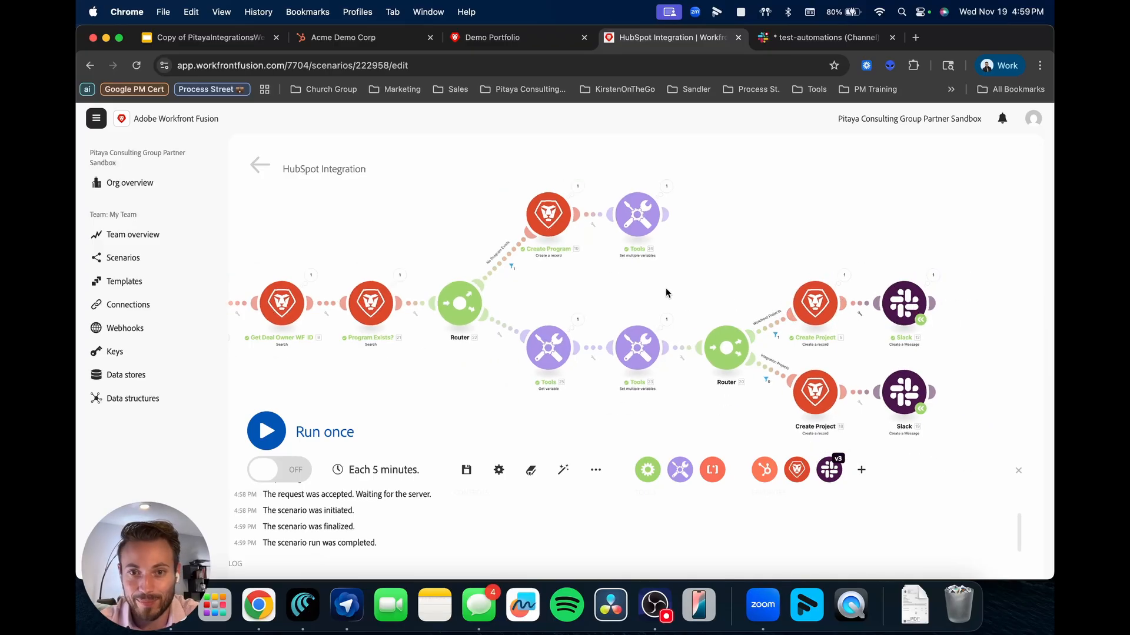
pyautogui.scroll(-3, 666, 293)
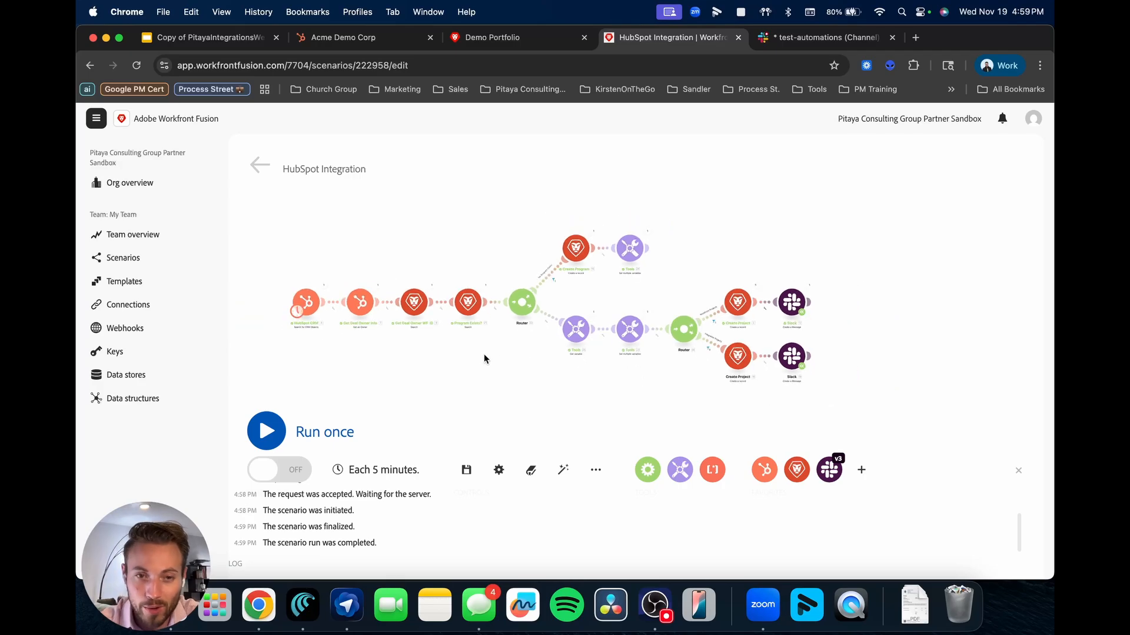
pyautogui.scroll(2, 484, 355)
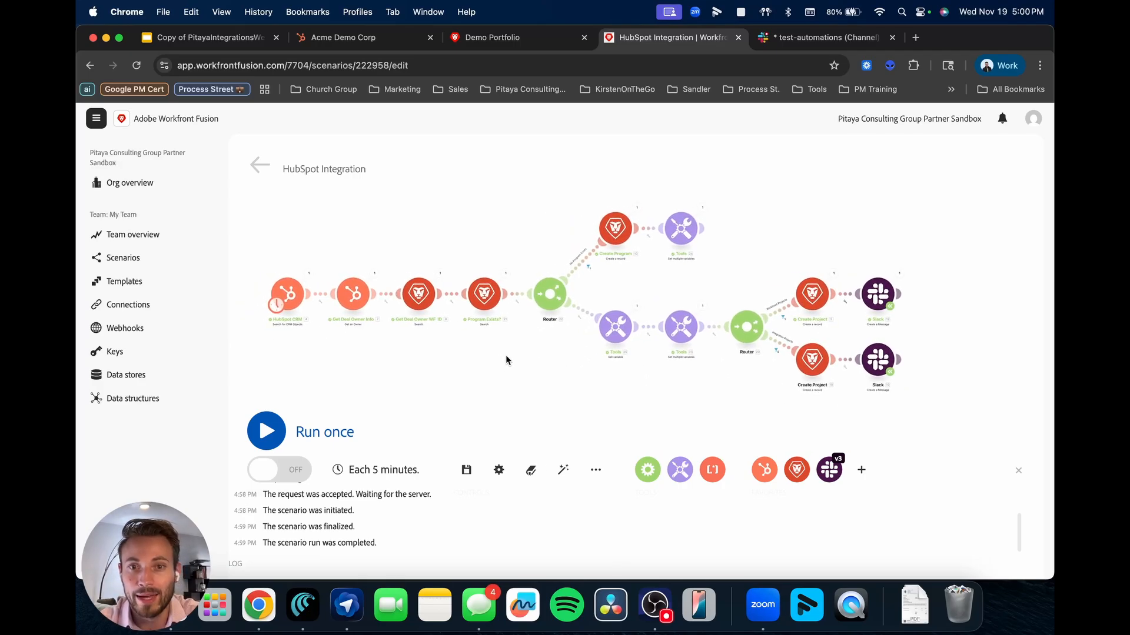
pyautogui.moveTo(505, 356); pyautogui.dragTo(510, 356)
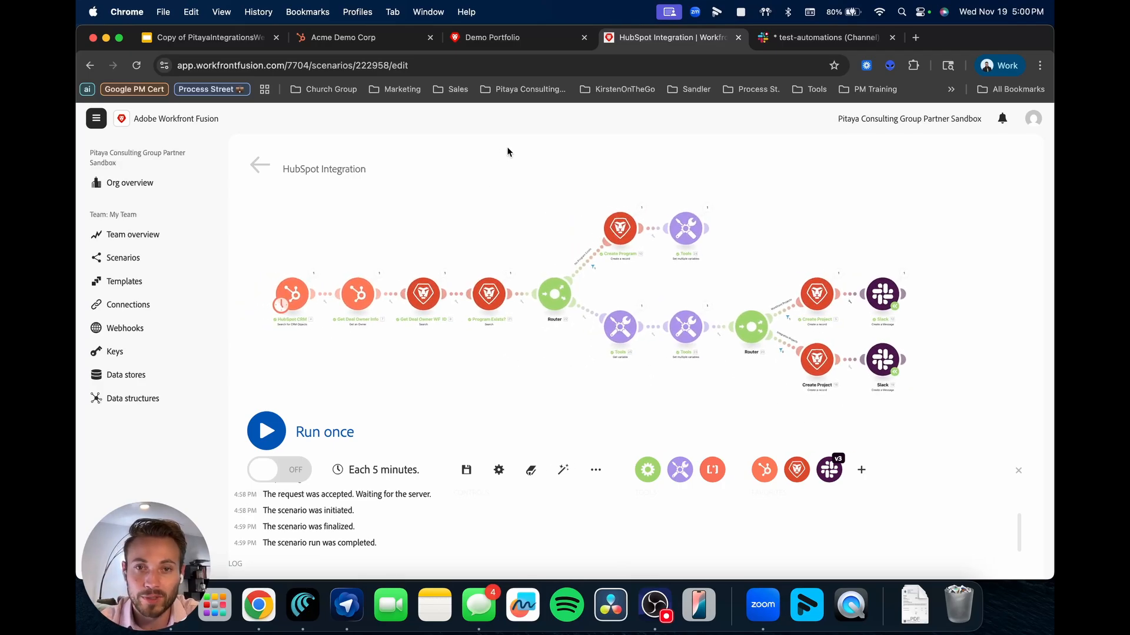
pyautogui.click(505, 37)
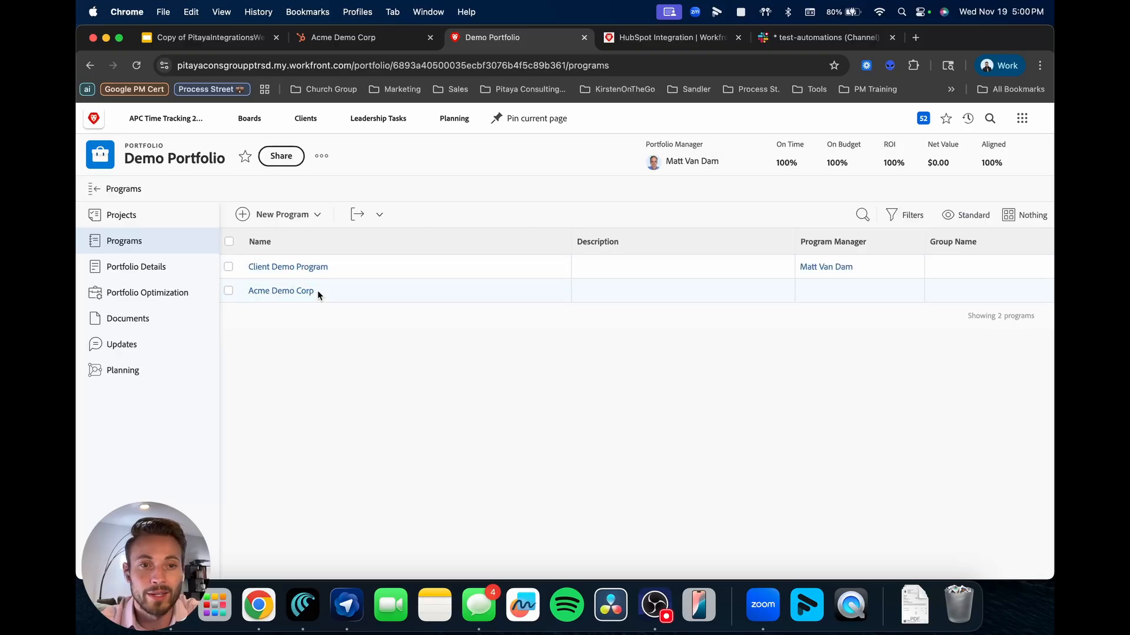
# Open the Acme Demo Corp program and its Workfront Onboarding Plan project with 20 tasks.
pyautogui.click(288, 293)
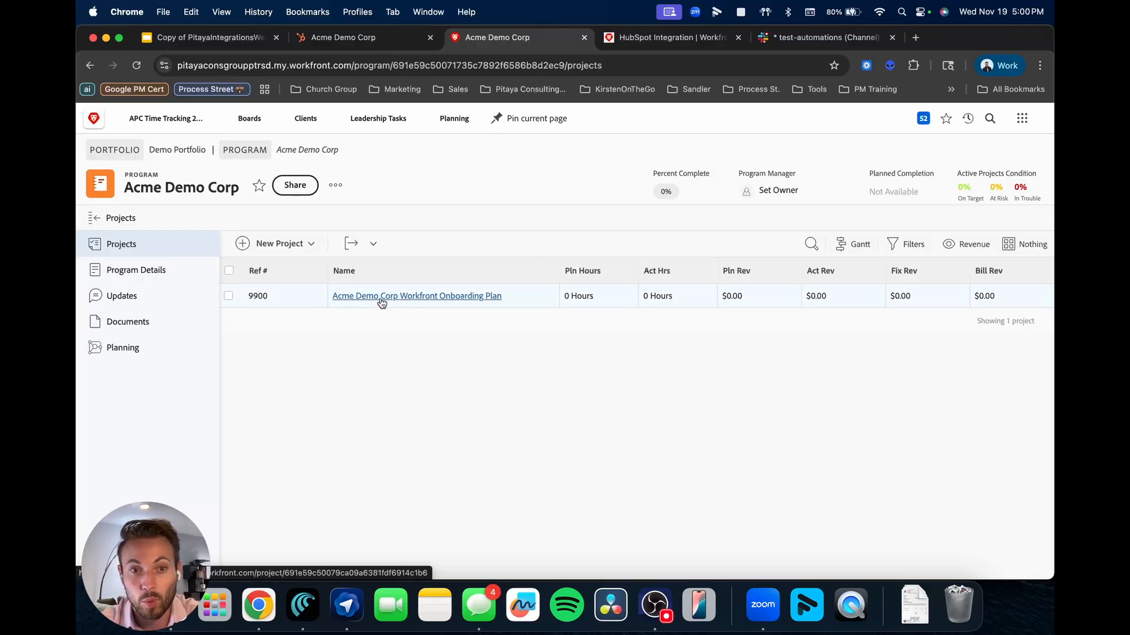
pyautogui.click(459, 296)
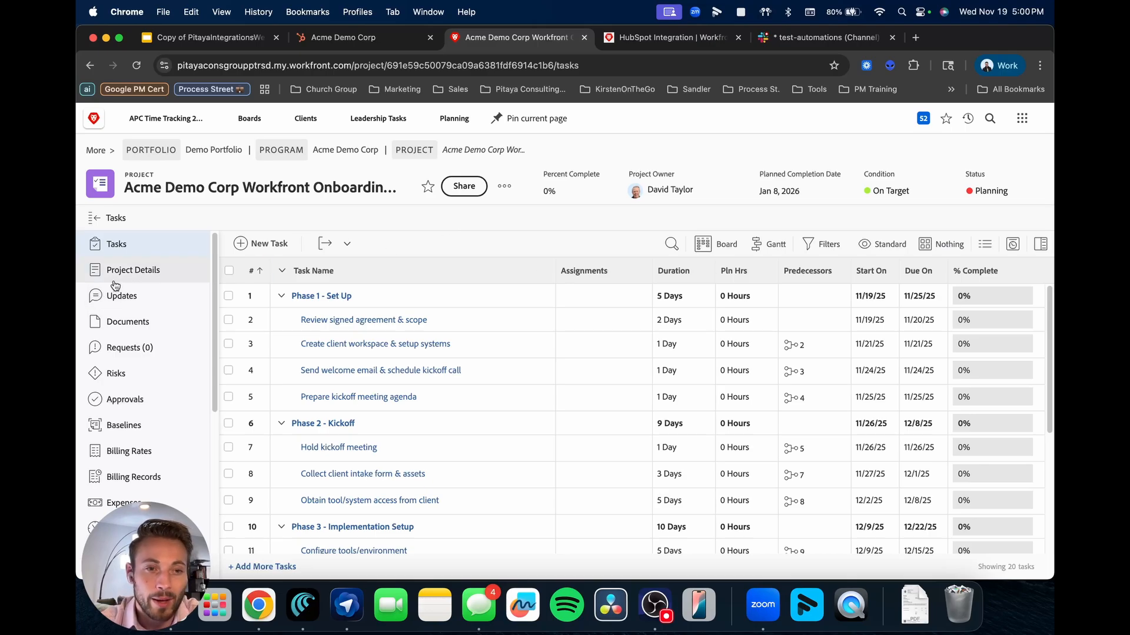
# Review the project's Demo - New Client Info details and follow its HubSpot Link to the deal.
pyautogui.click(158, 275)
pyautogui.click(277, 254)
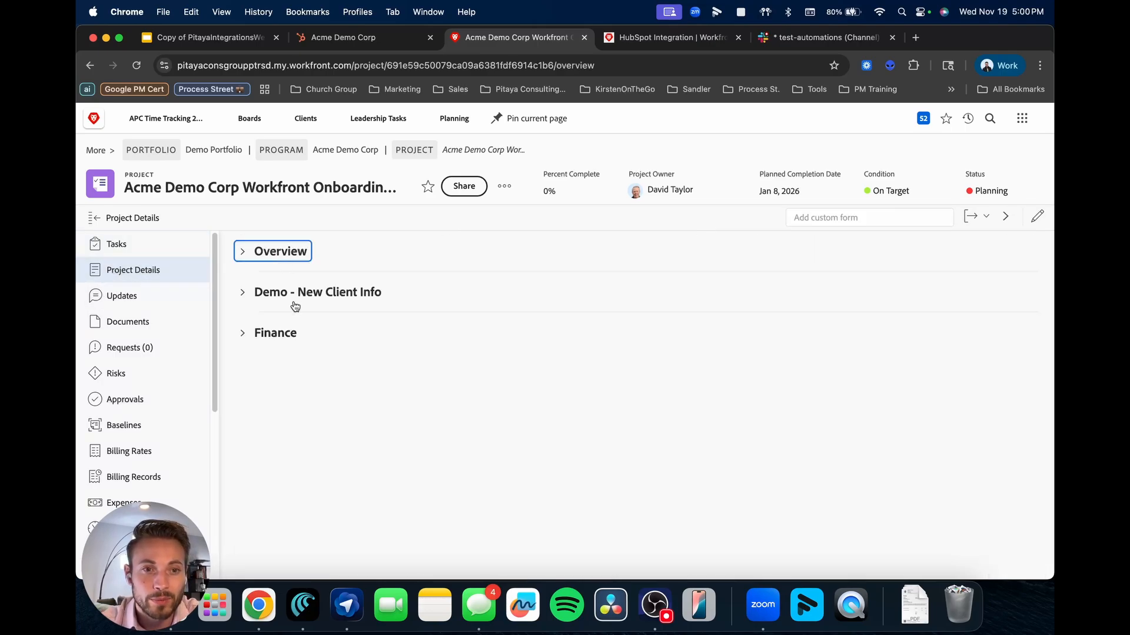
pyautogui.click(292, 297)
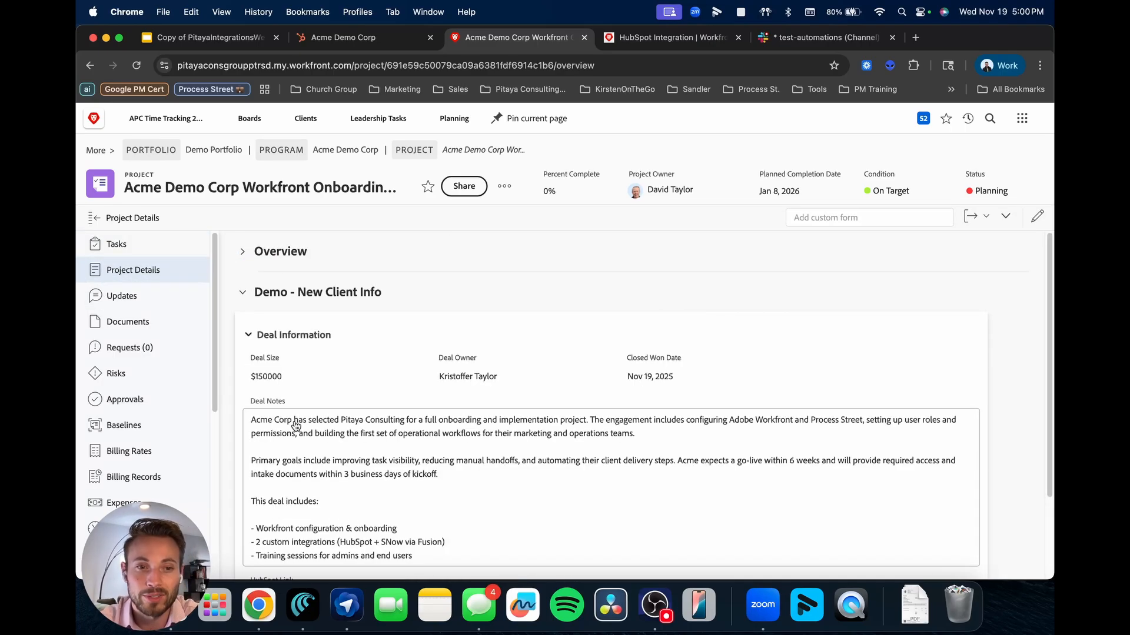
pyautogui.scroll(-2, 296, 426)
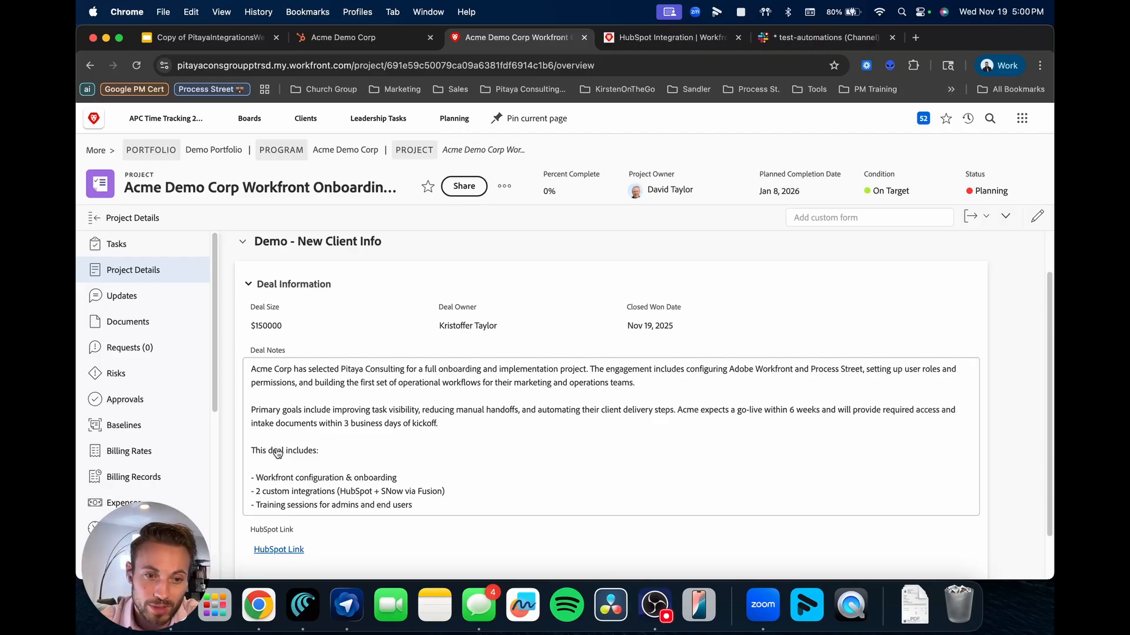
pyautogui.scroll(-1, 336, 433)
pyautogui.scroll(-1, 339, 434)
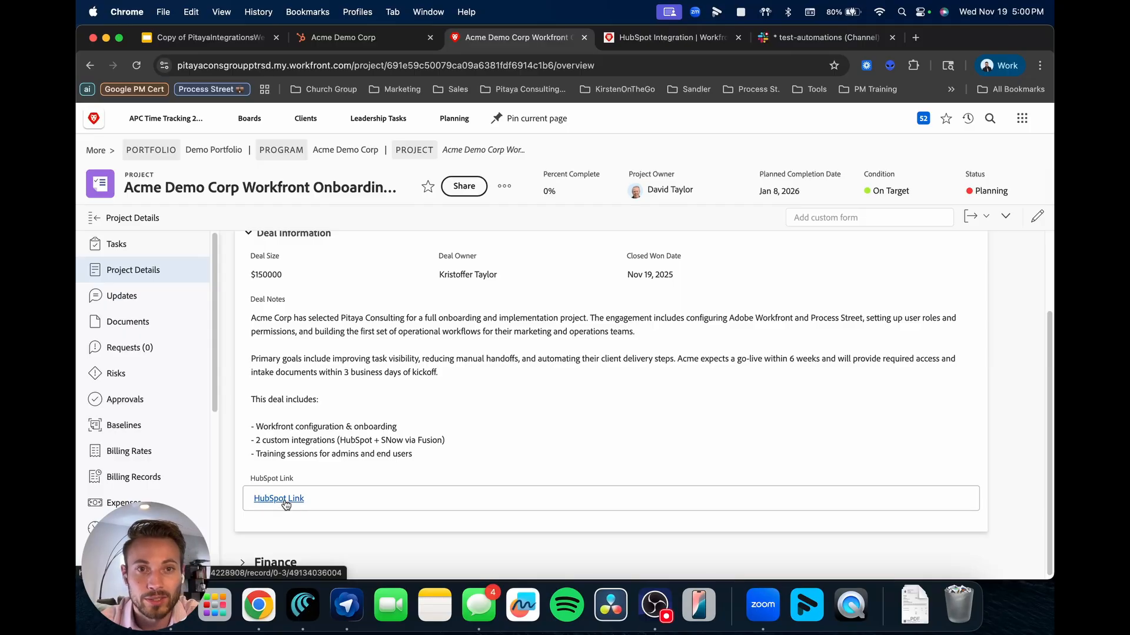
pyautogui.click(280, 499)
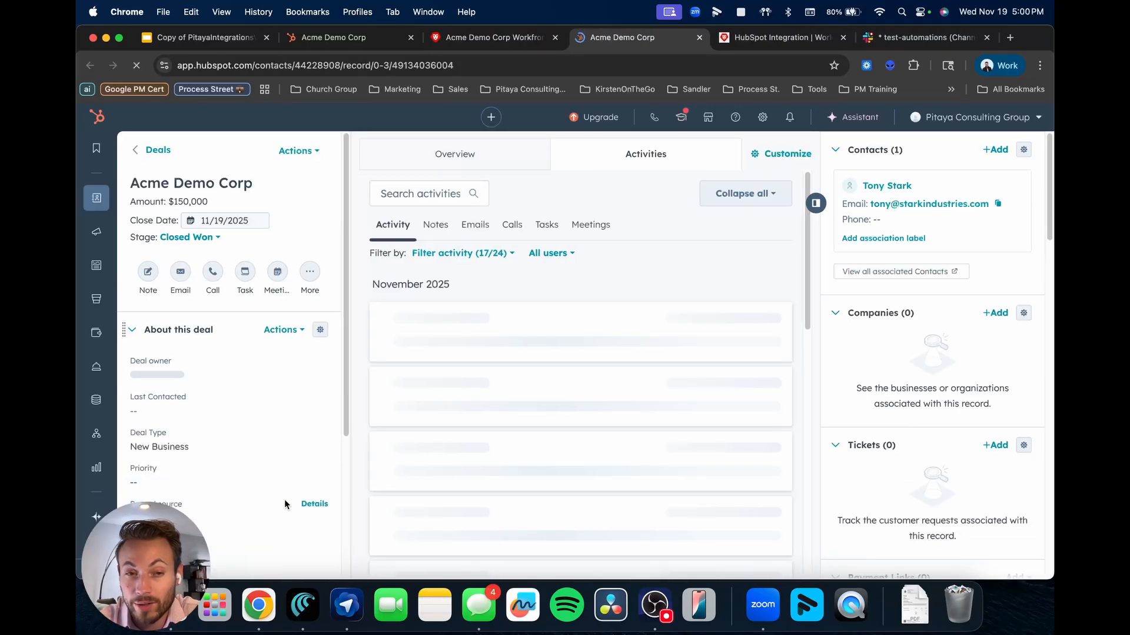
# Recheck the linked Closed Won deal at $150,000, close it, and view the test-automations Slack channel.
pyautogui.click(482, 37)
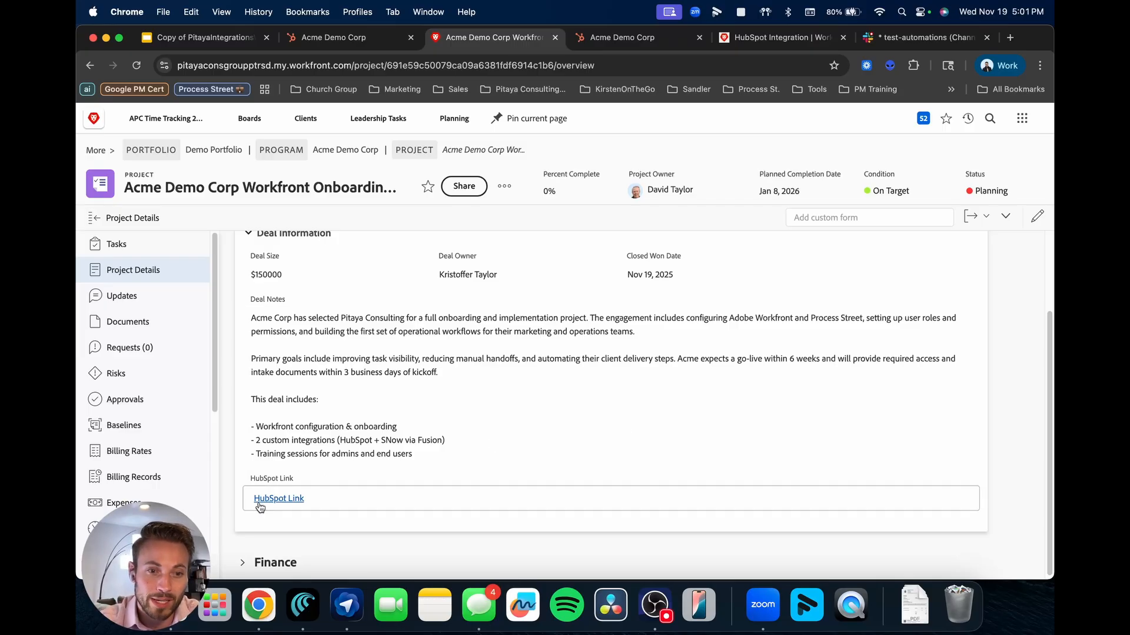
pyautogui.click(277, 498)
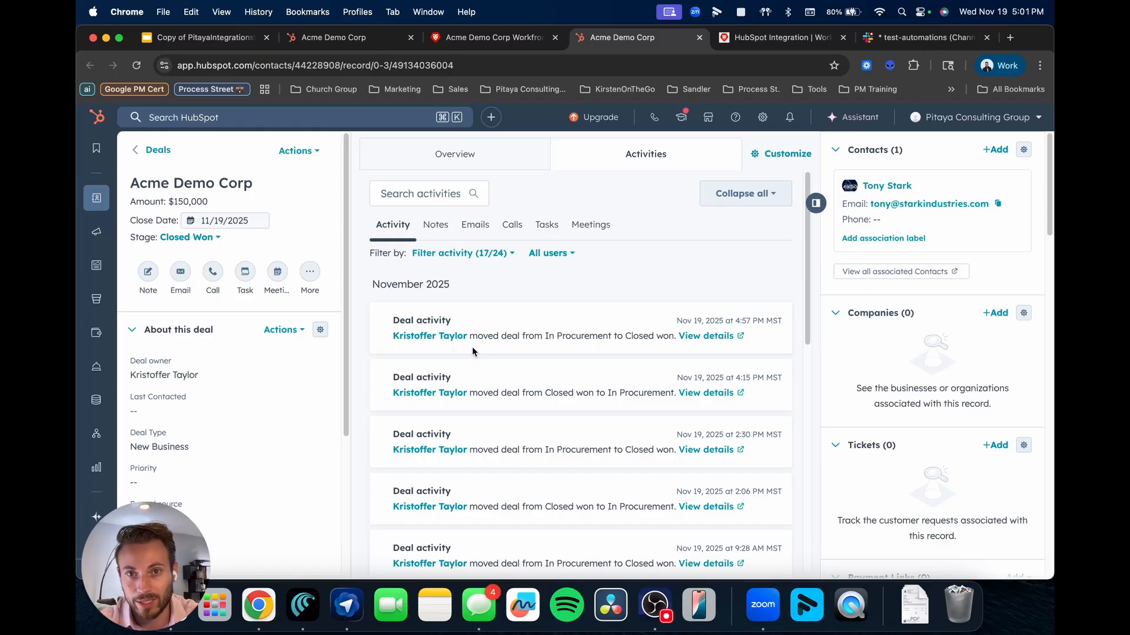
pyautogui.click(699, 37)
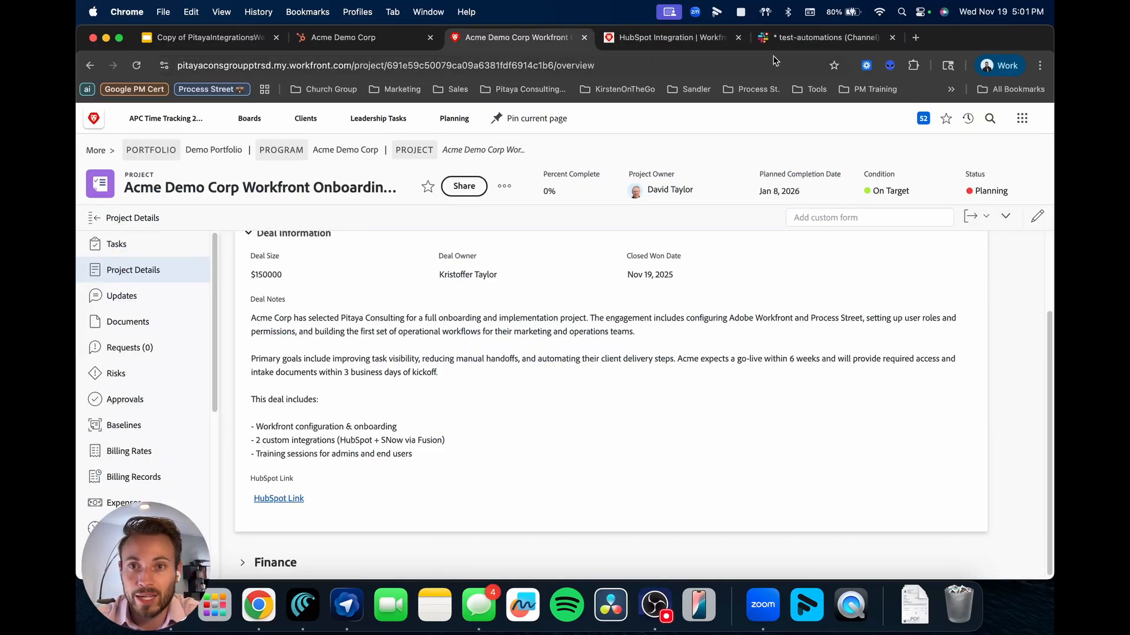
pyautogui.click(818, 37)
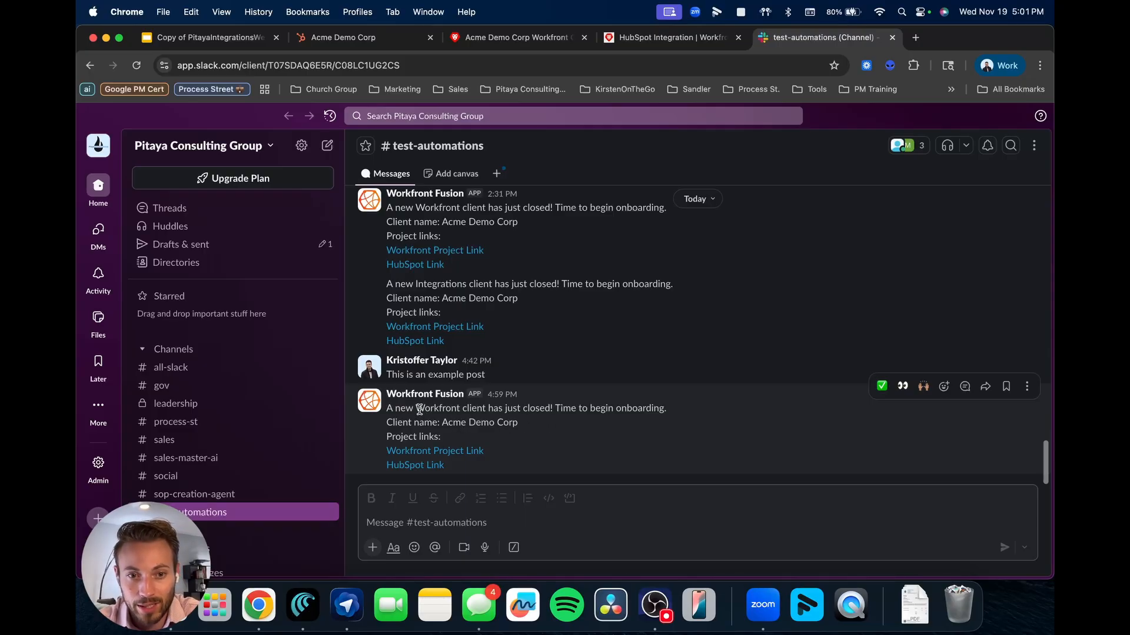
# From the 4:59 PM Fusion post, check the linked Workfront project, then open the HubSpot deal.
pyautogui.moveTo(416, 409); pyautogui.dragTo(461, 412)
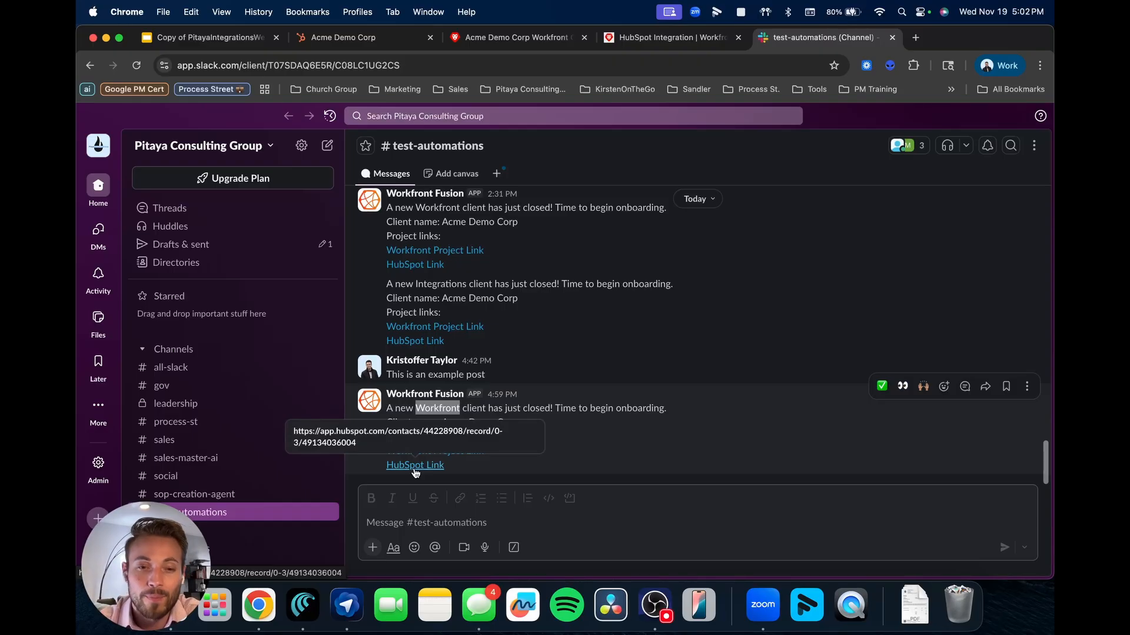
pyautogui.click(459, 453)
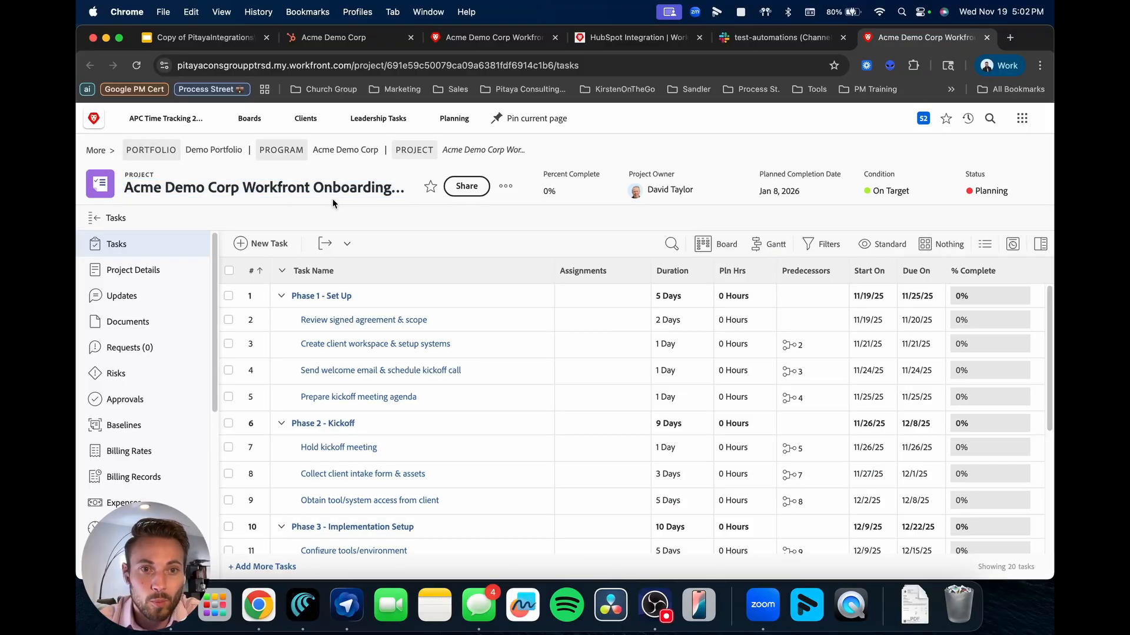
pyautogui.scroll(-5, 506, 333)
pyautogui.scroll(5, 506, 333)
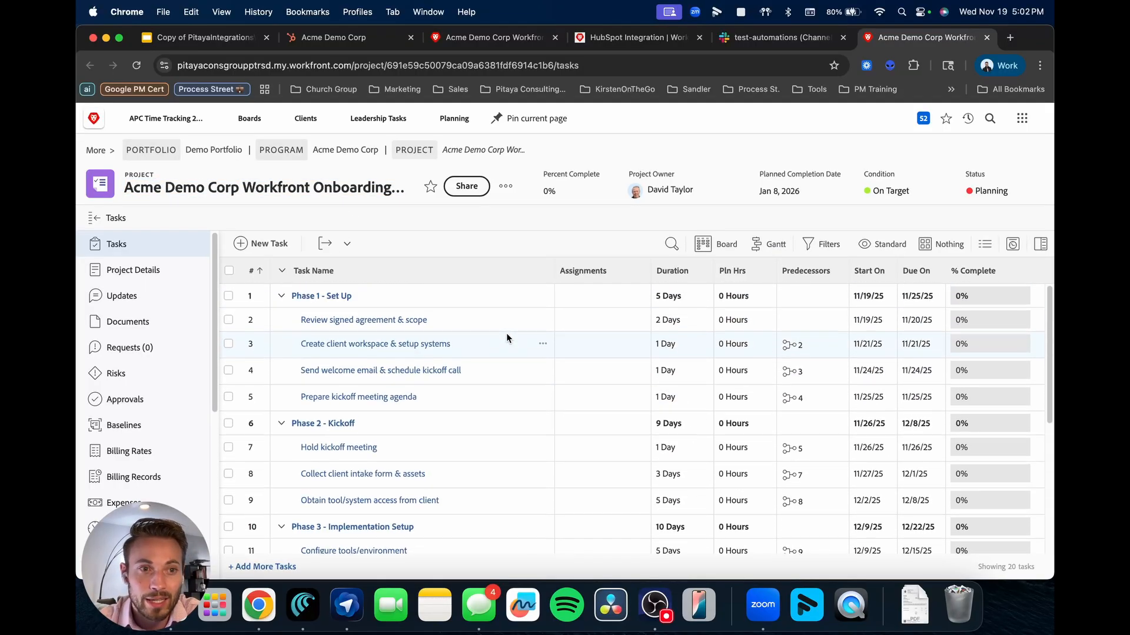
pyautogui.click(987, 37)
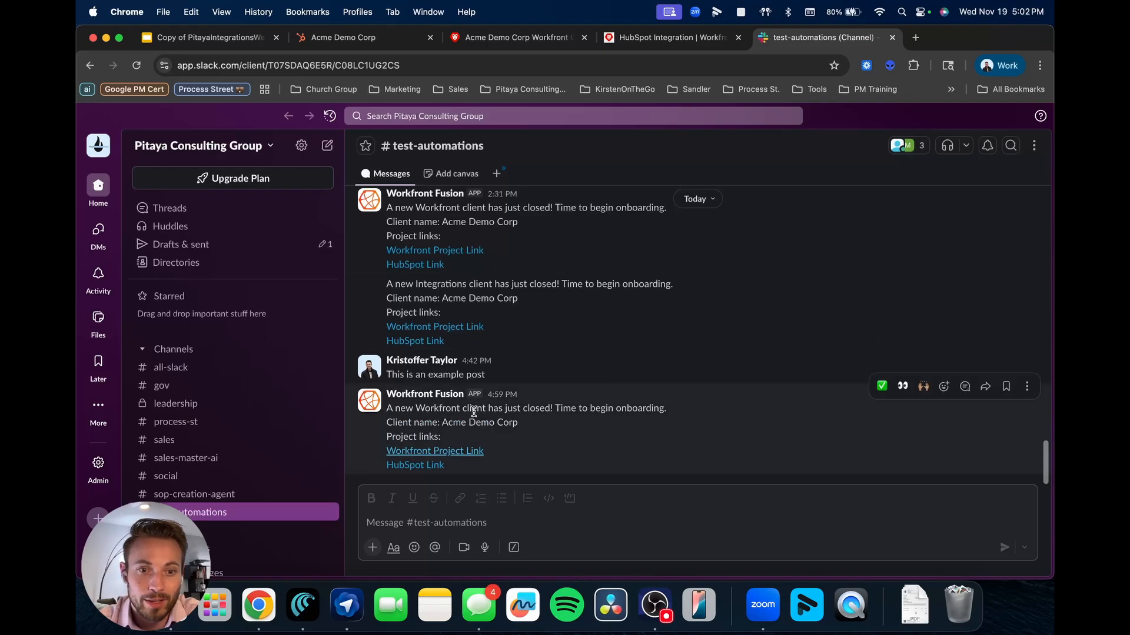
pyautogui.click(429, 466)
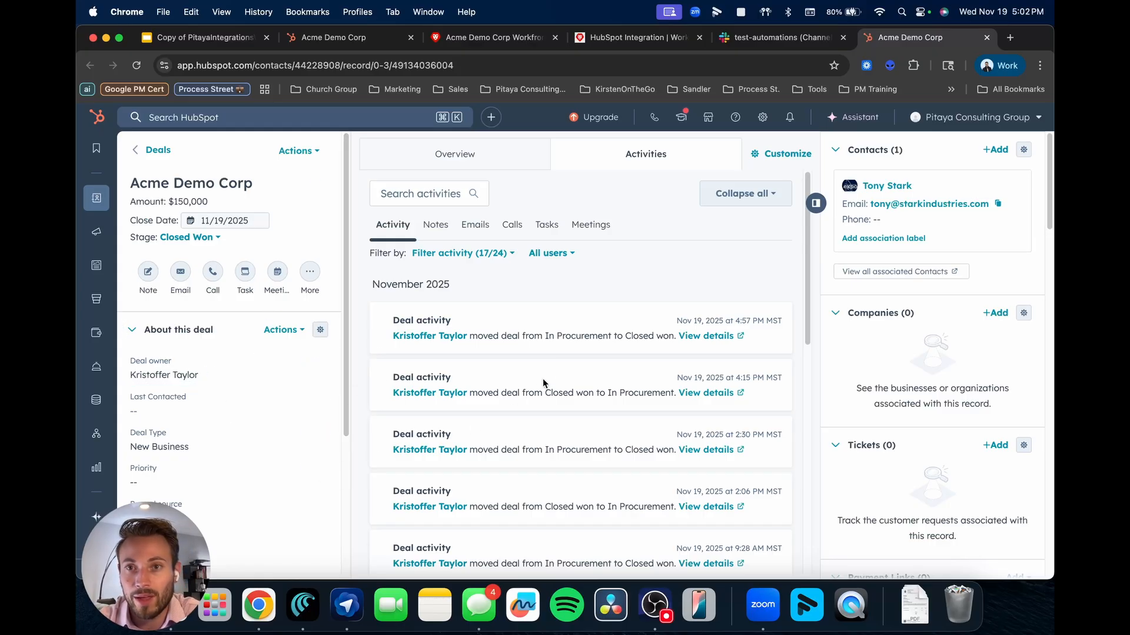
pyautogui.click(987, 37)
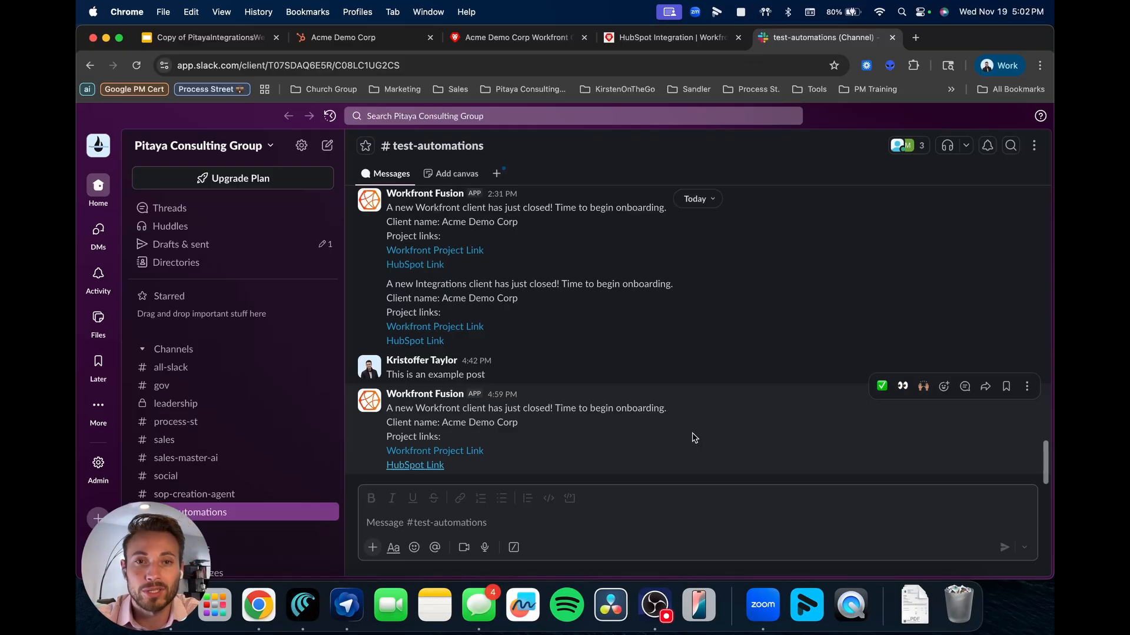
pyautogui.click(338, 45)
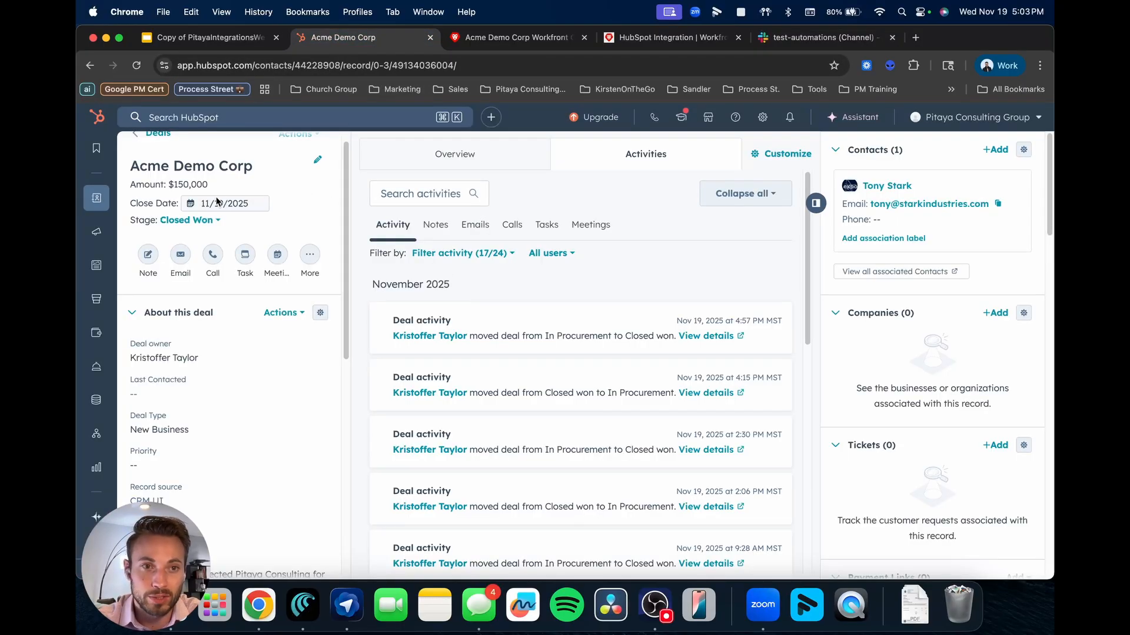
# Switch the deal's Business Line from Workfront to Integration and return to the Fusion scenario.
pyautogui.scroll(-1, 303, 386)
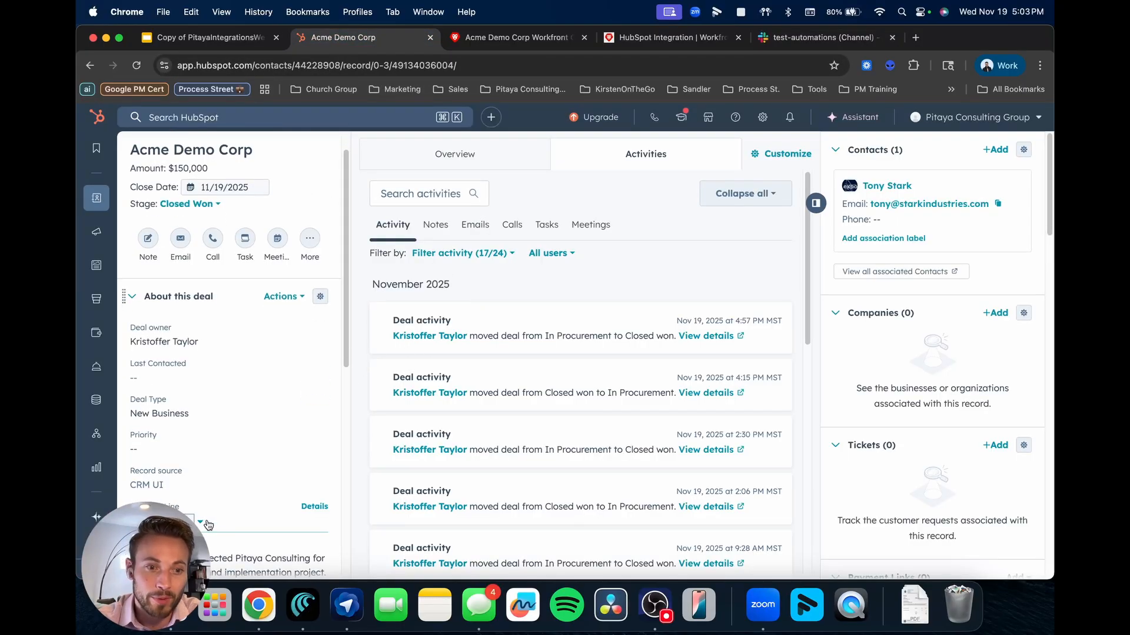
pyautogui.click(204, 526)
pyautogui.click(152, 388)
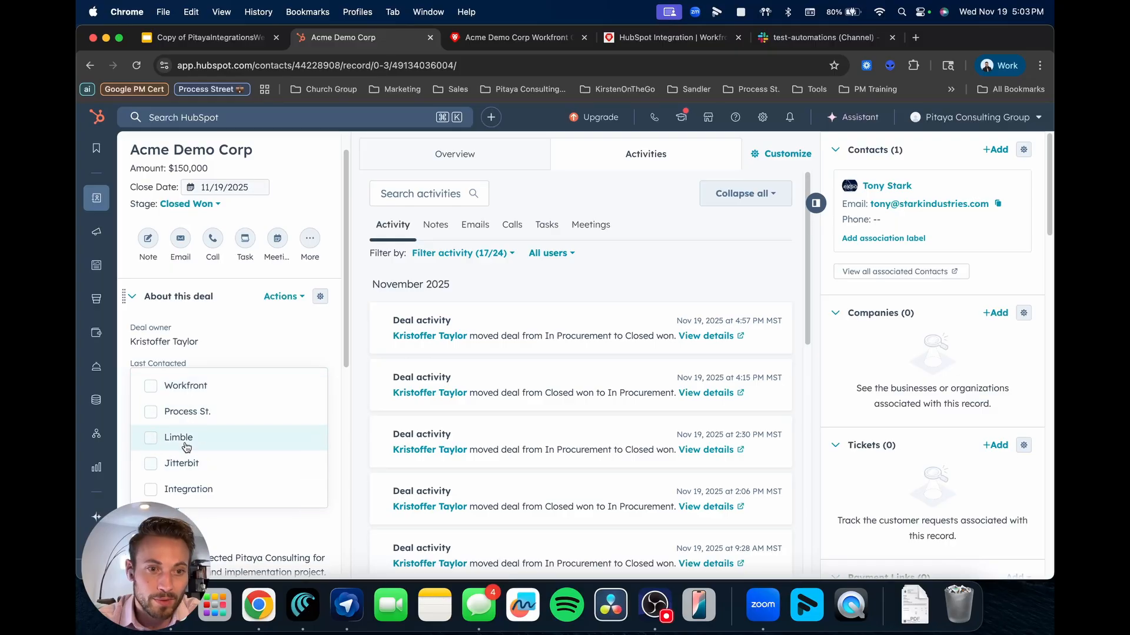
pyautogui.click(165, 493)
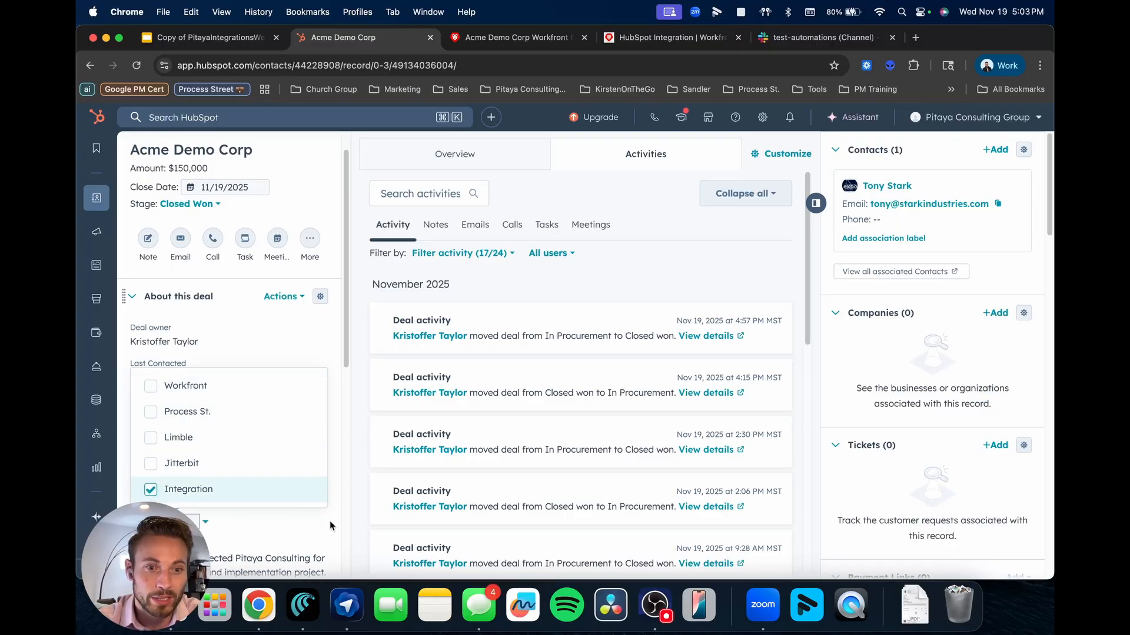
pyautogui.scroll(-3, 342, 527)
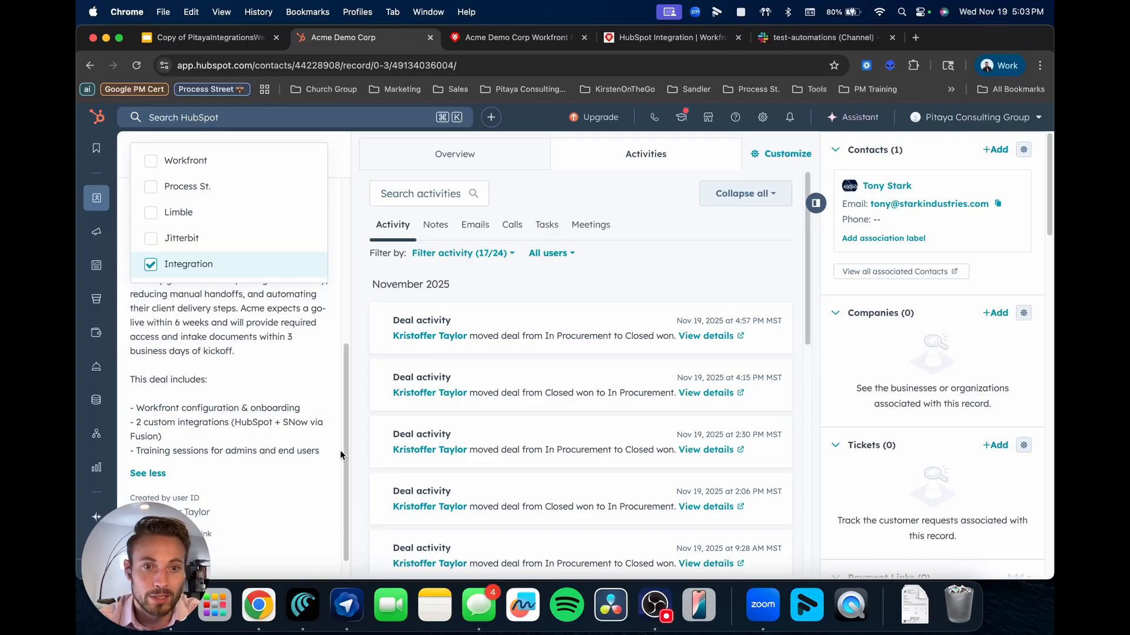
pyautogui.scroll(5, 340, 450)
pyautogui.click(353, 471)
pyautogui.scroll(-2, 156, 482)
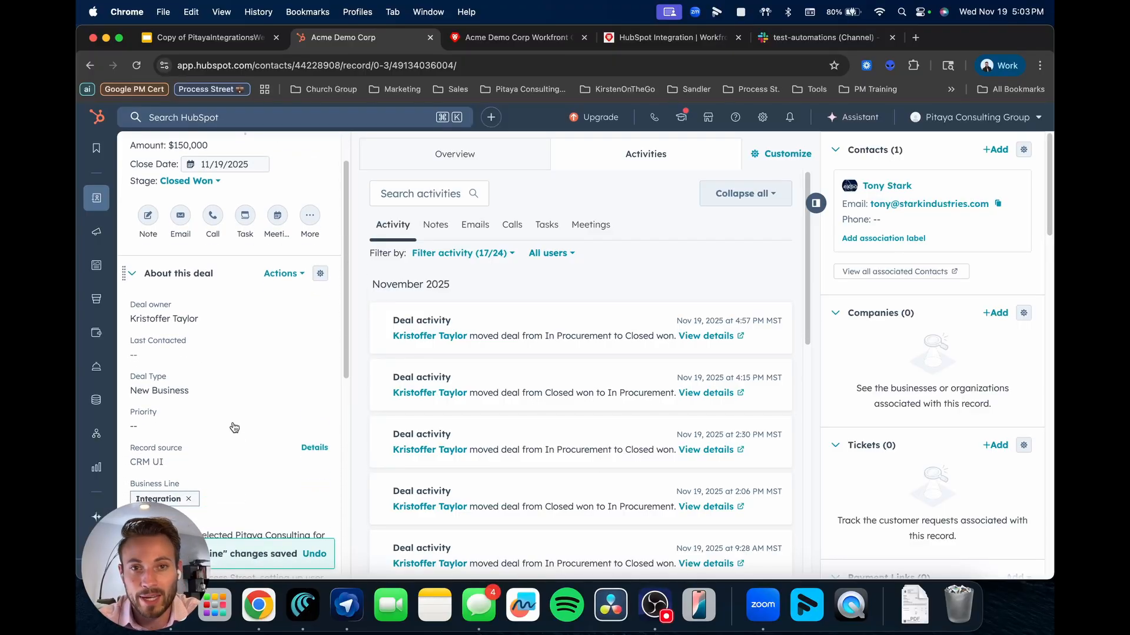
pyautogui.click(650, 38)
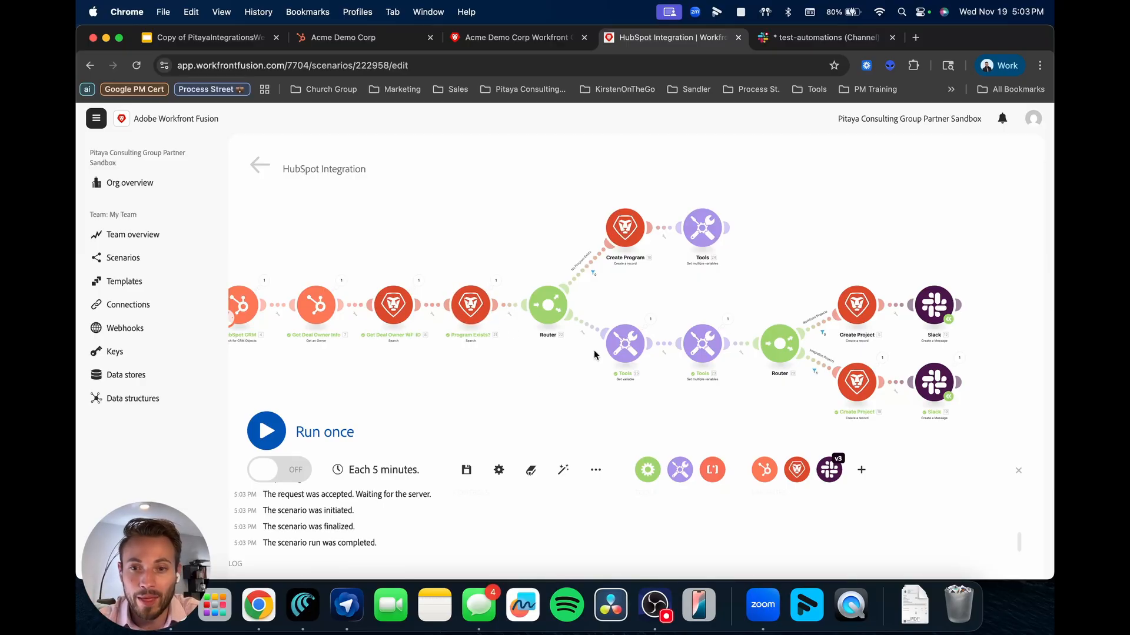
# Confirm the Integration Projects route ran in the scenario, then return to the Acme Demo Corp Workfront project.
pyautogui.scroll(5, 781, 383)
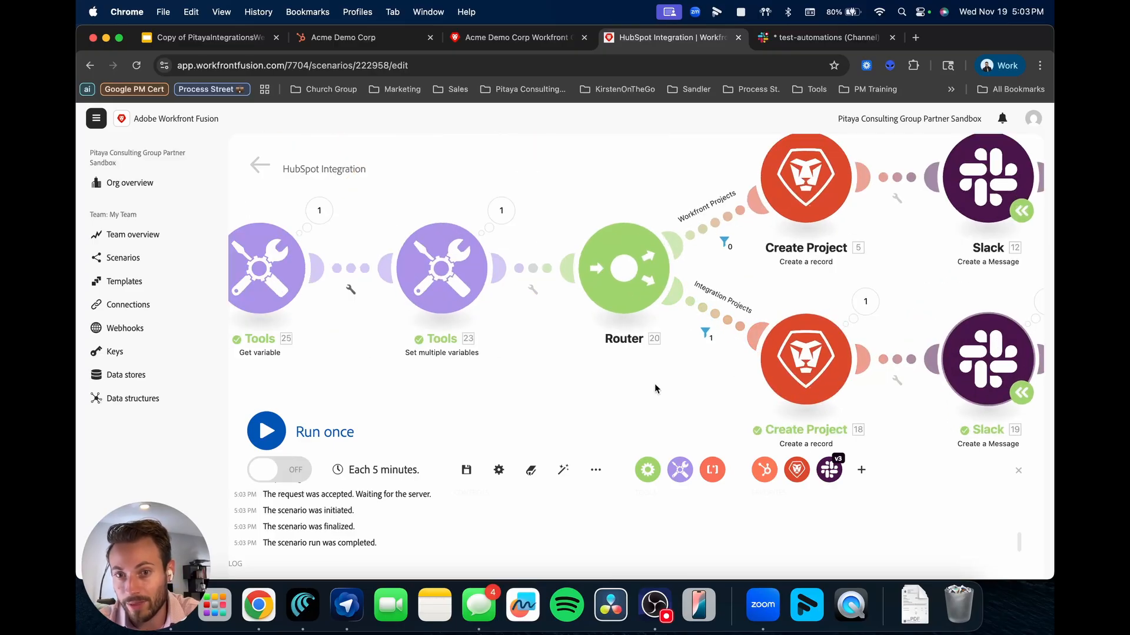
pyautogui.scroll(-3, 654, 384)
pyautogui.click(510, 37)
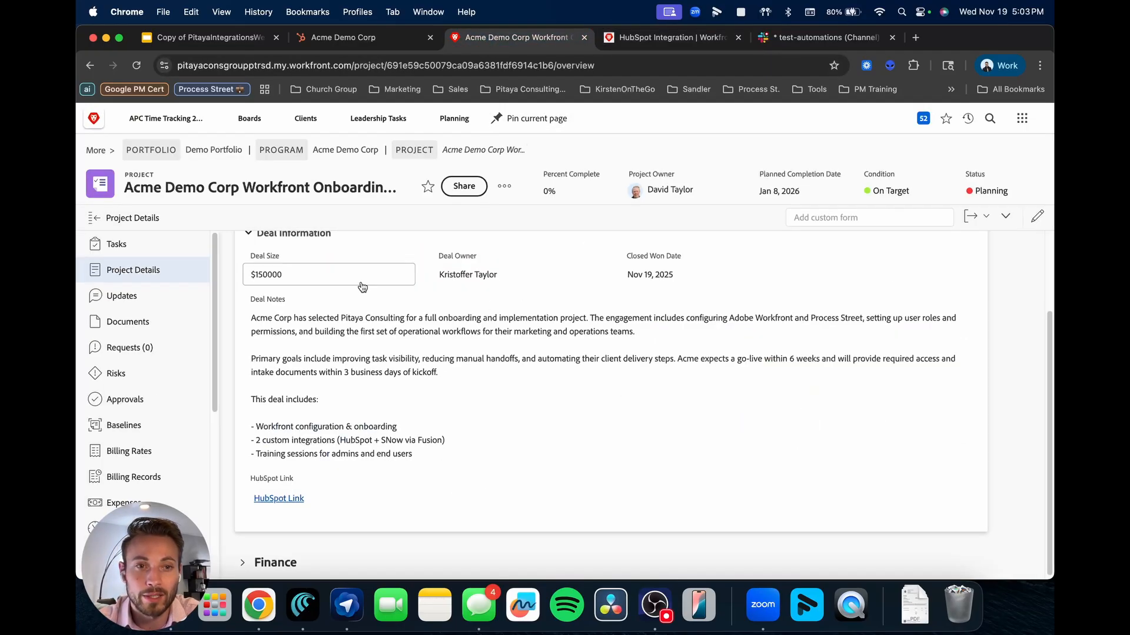
# Go up to the Demo Portfolio, reopen the Acme Demo Corp program and its Integrations Onboarding Plan project.
pyautogui.click(344, 150)
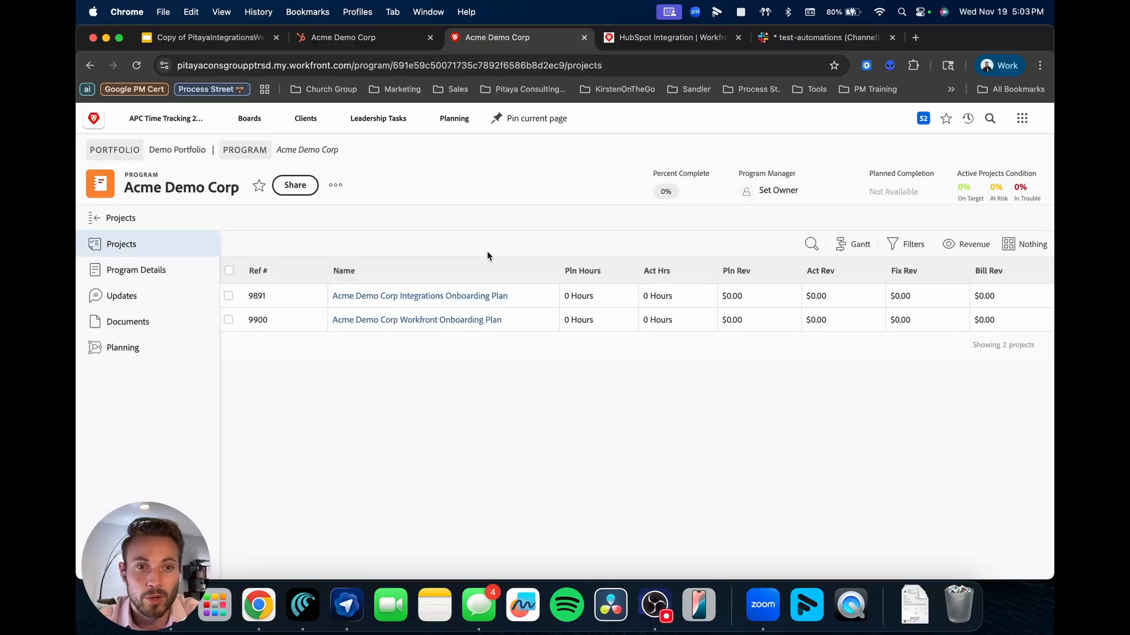
pyautogui.click(179, 151)
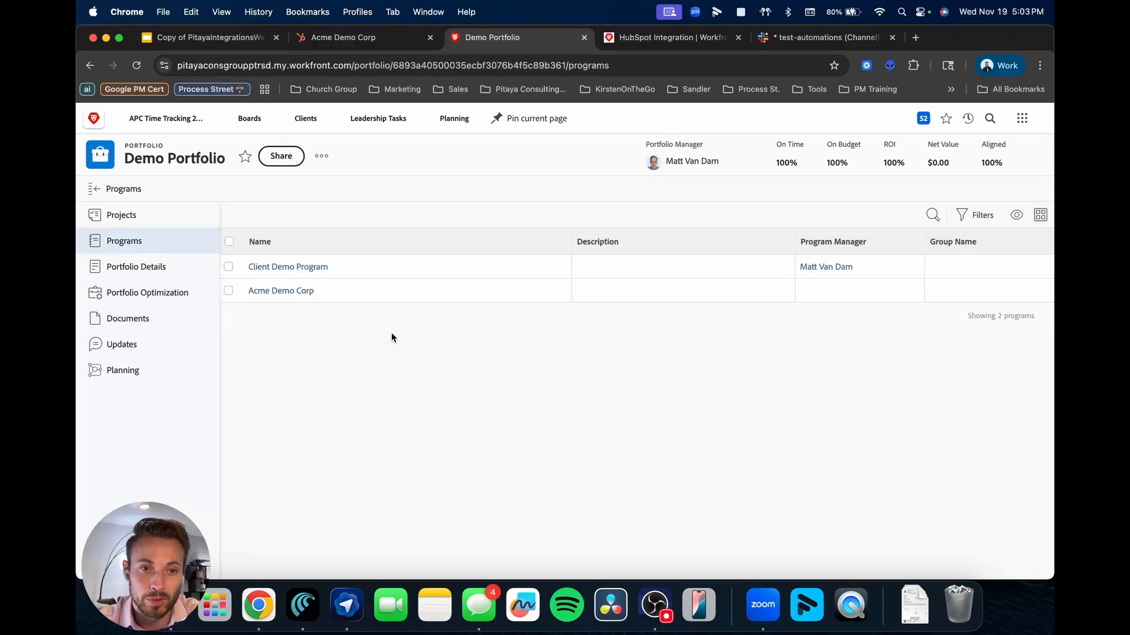
pyautogui.click(136, 66)
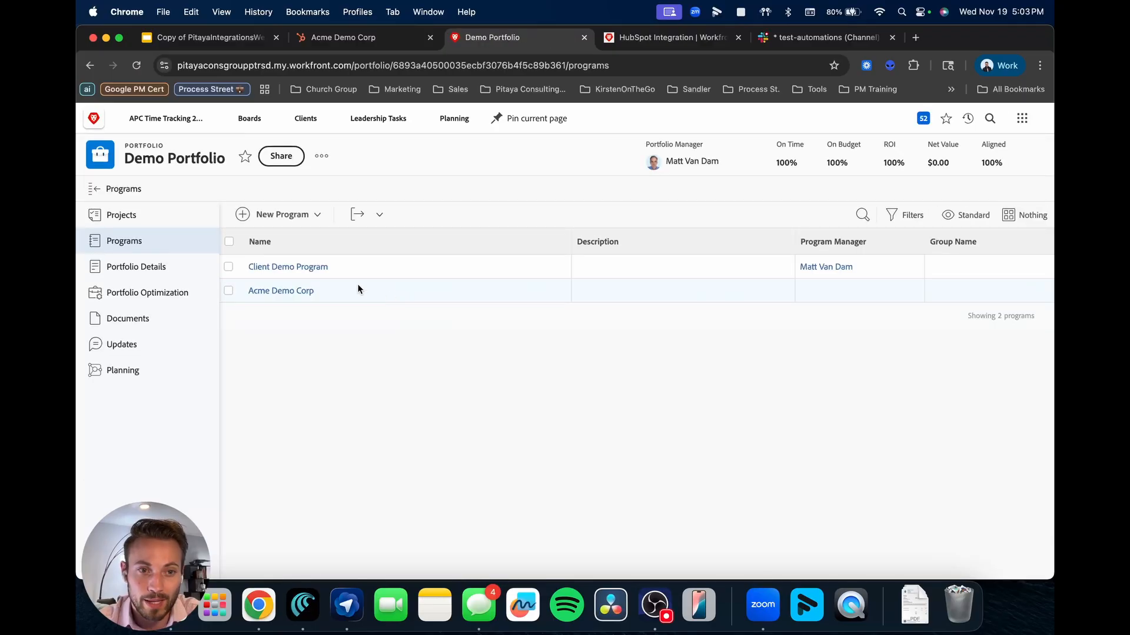
pyautogui.click(280, 292)
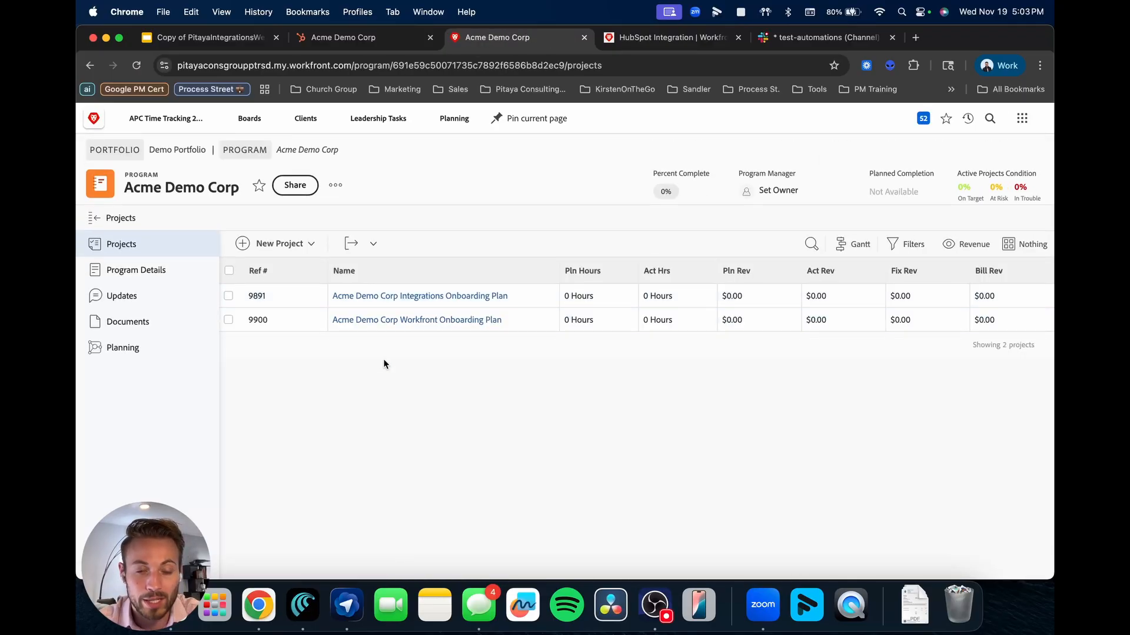
pyautogui.click(412, 297)
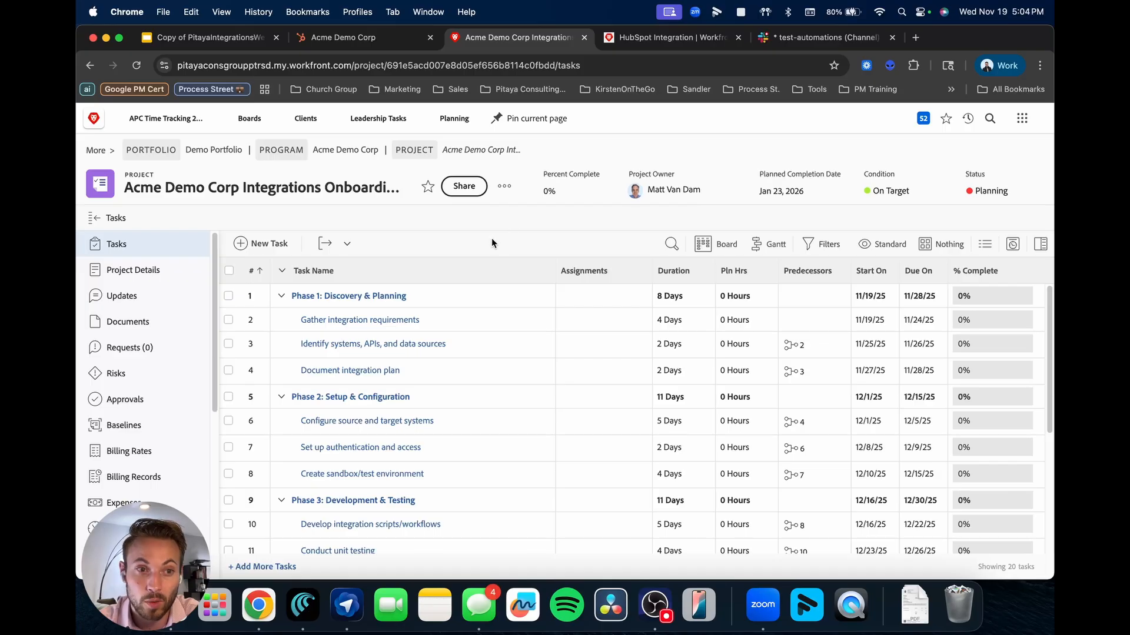
# Show the project's Demo - New Client Info with the $150000 deal size, notes and HubSpot link.
pyautogui.click(117, 270)
pyautogui.click(280, 251)
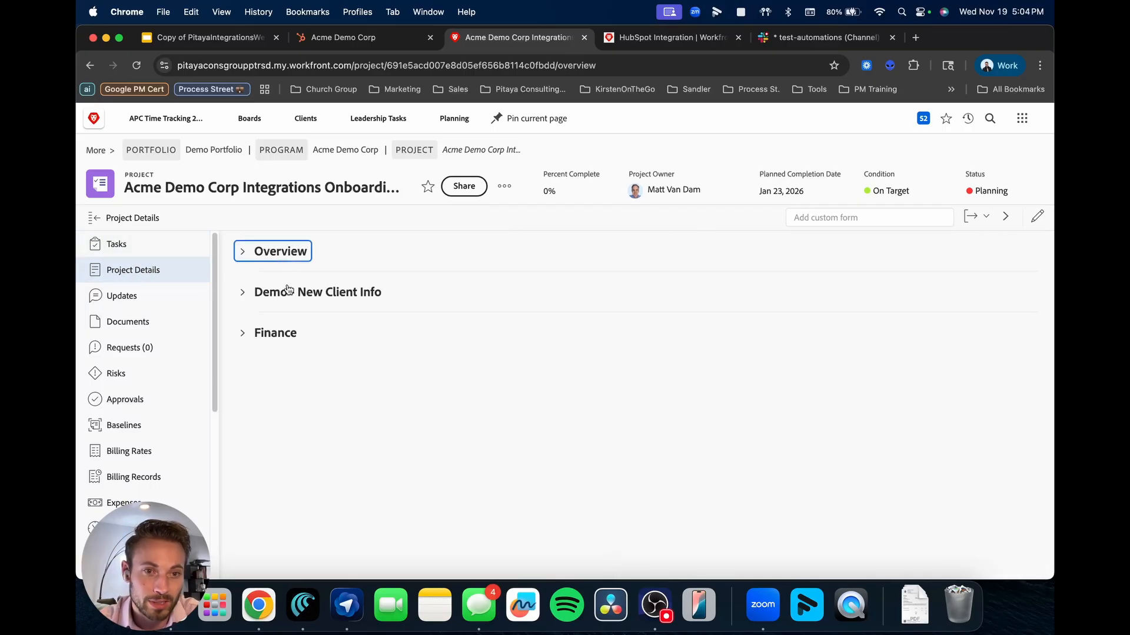
pyautogui.click(318, 292)
pyautogui.scroll(-1, 459, 353)
pyautogui.scroll(-3, 506, 345)
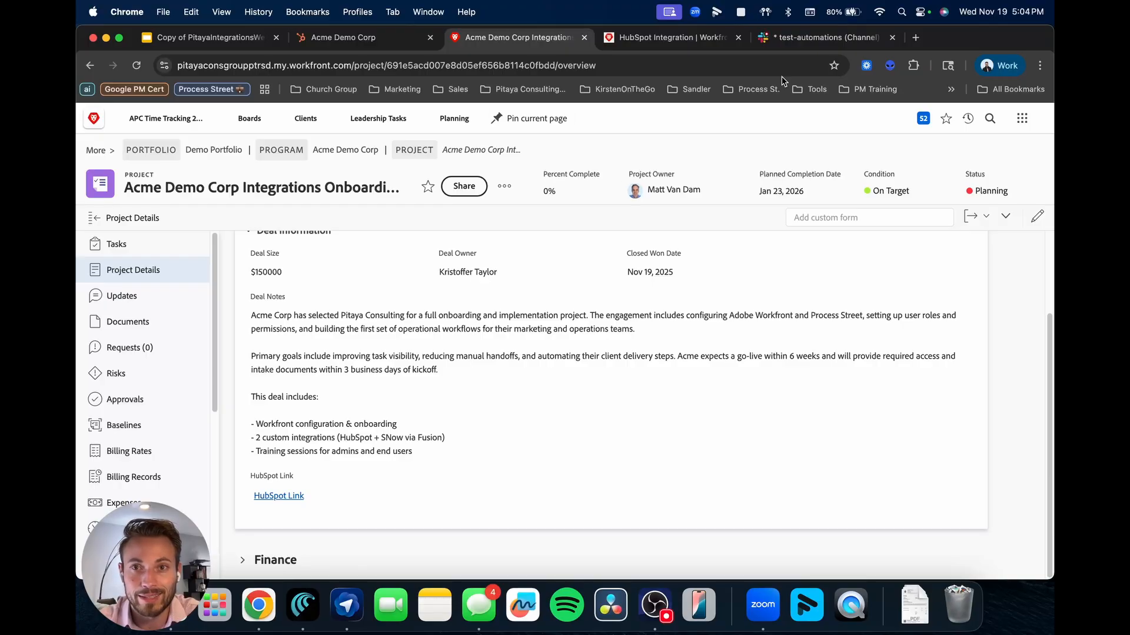
# Test the deal's HubSpot link, then find the Acme Demo Corp Integrations-client post in Slack test-automations.
pyautogui.click(275, 497)
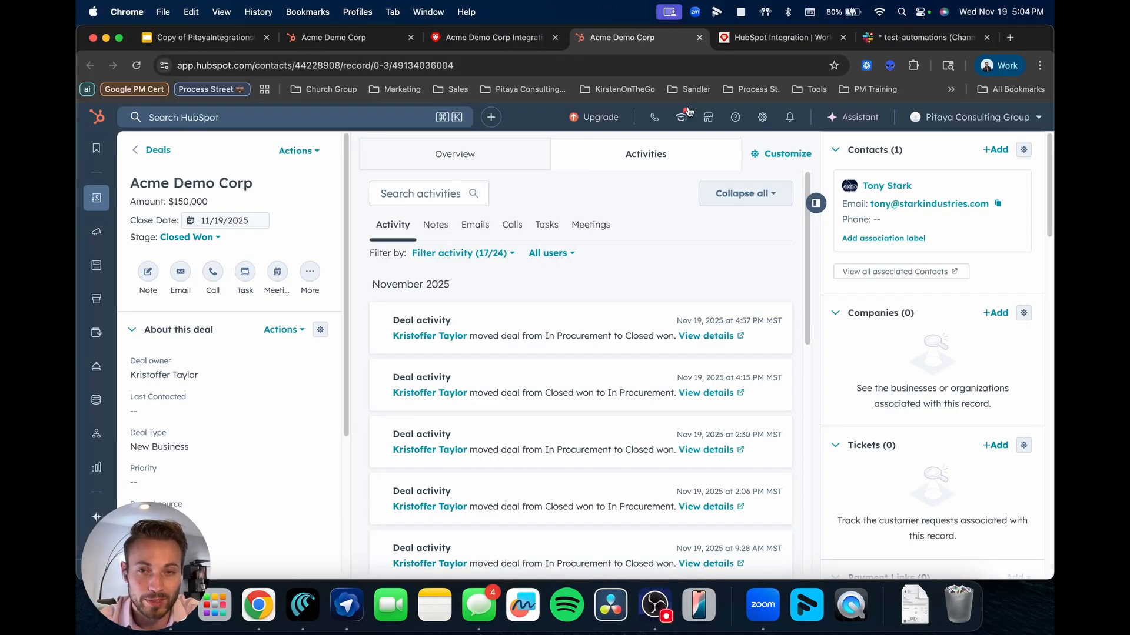
pyautogui.press('super+w')
pyautogui.click(733, 43)
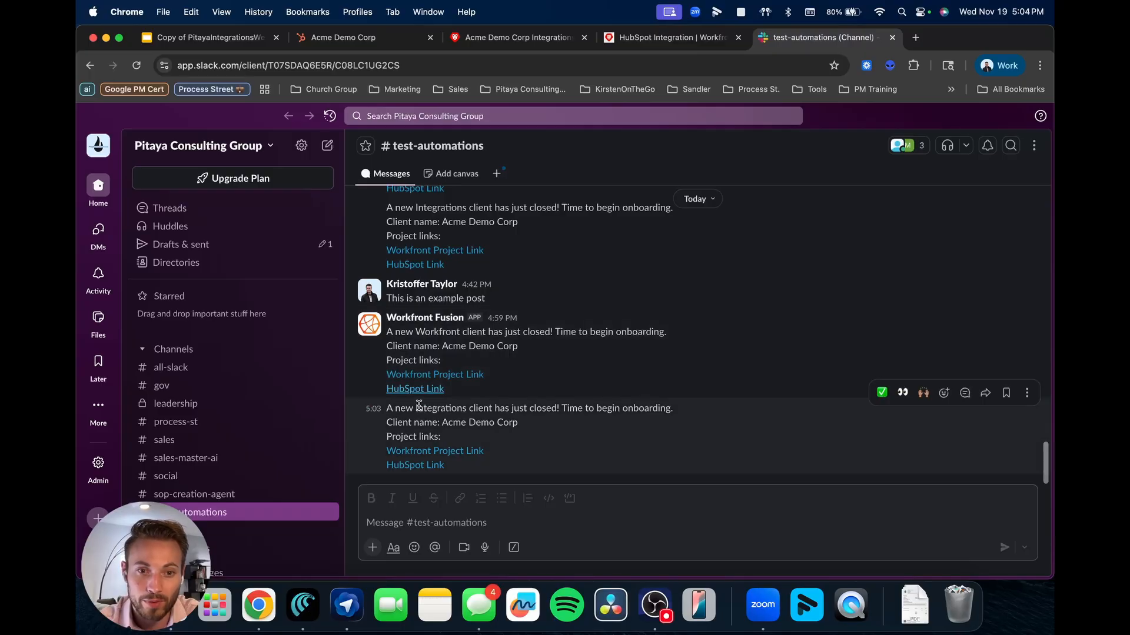
pyautogui.doubleClick(440, 408)
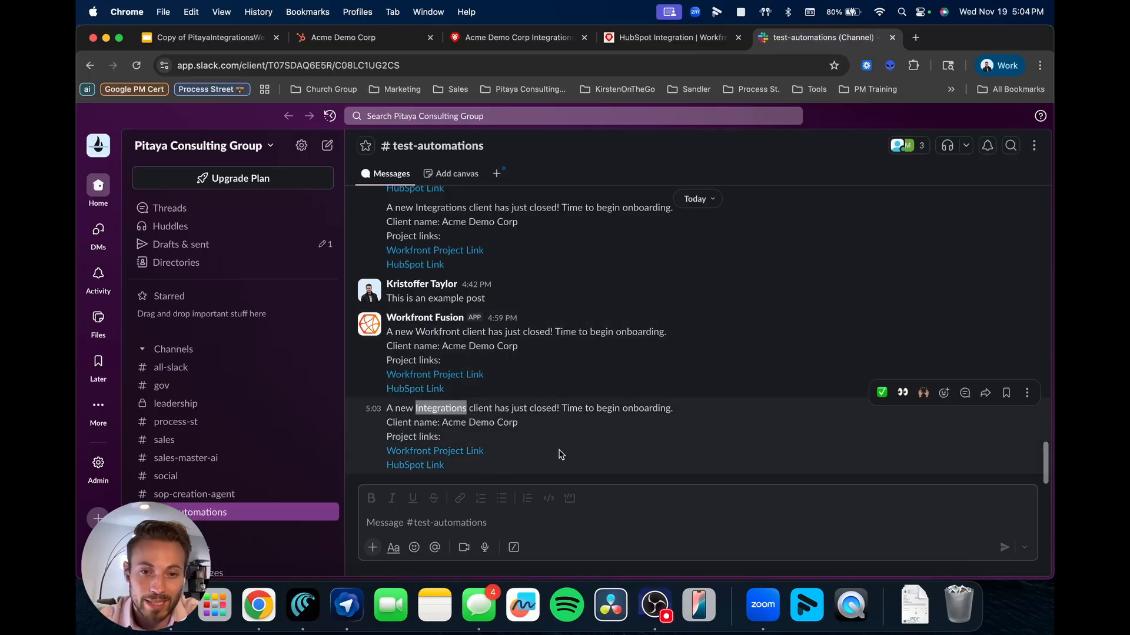
# Return to the Acme Demo Corp deal record in HubSpot.
pyautogui.click(506, 37)
pyautogui.click(361, 47)
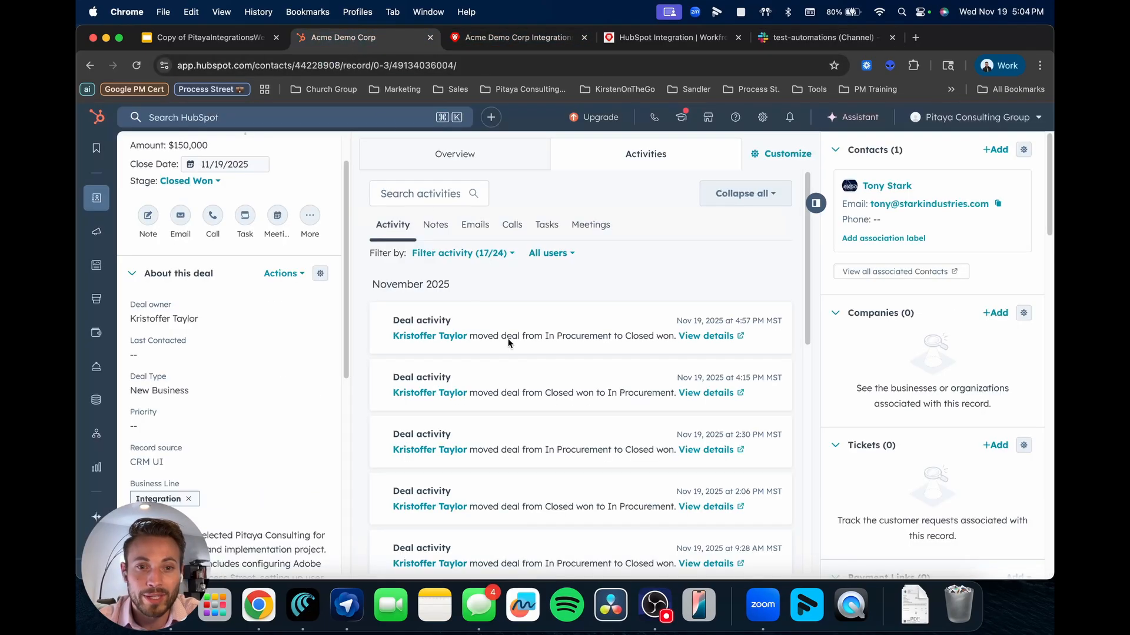
pyautogui.scroll(2, 229, 433)
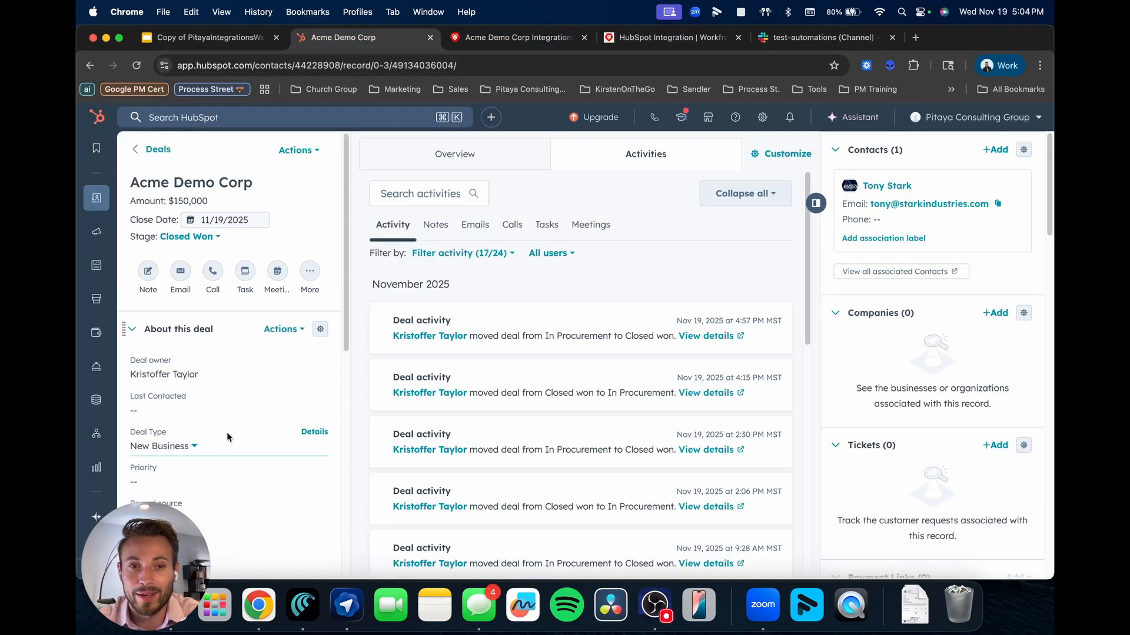